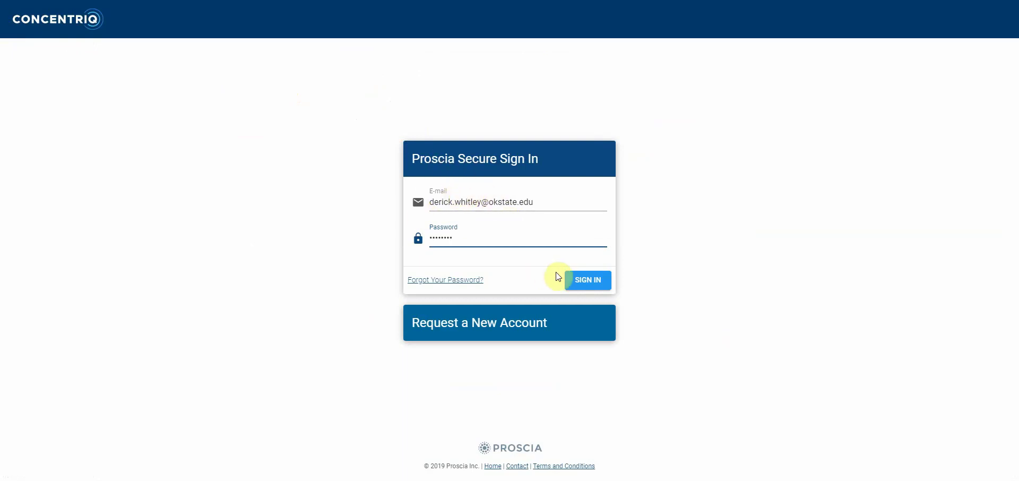
Sign in and open the Dermpath Atlas repository from the repositories shared with the account.
{"action": "left_click", "coordinate": [578, 284]}
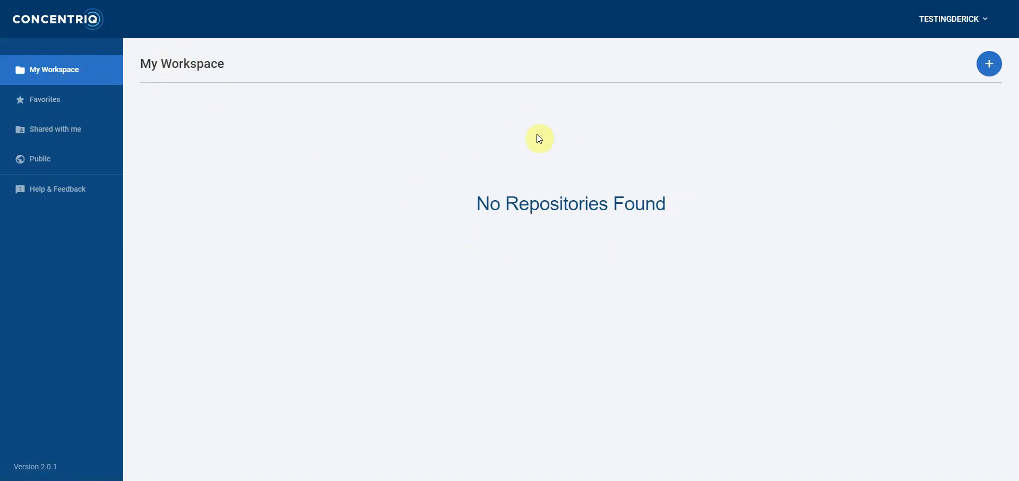
{"action": "left_click", "coordinate": [67, 137]}
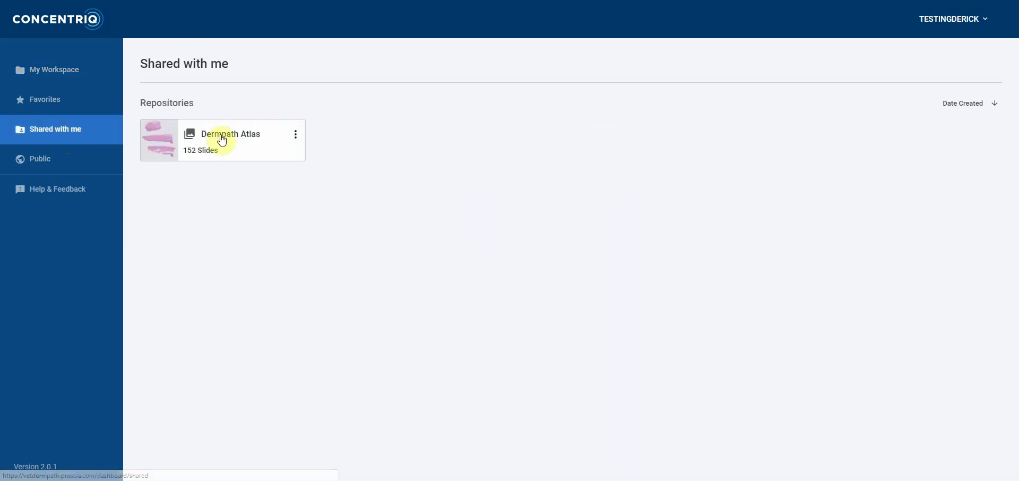
{"action": "left_click", "coordinate": [227, 140]}
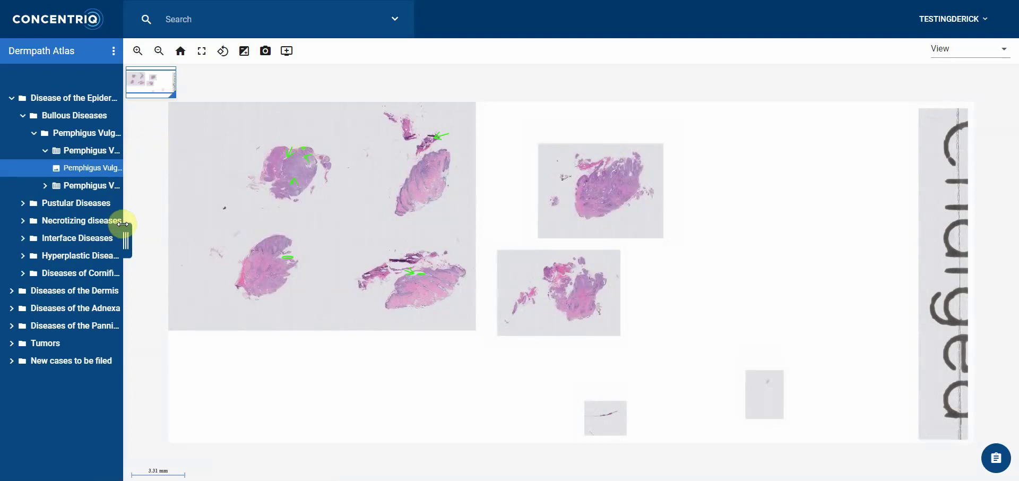
Widen the folder tree and collapse the Bullous Diseases folder within Disease of the Epidermis.
{"action": "left_click_drag", "start_coordinate": [123, 224], "coordinate": [199, 225]}
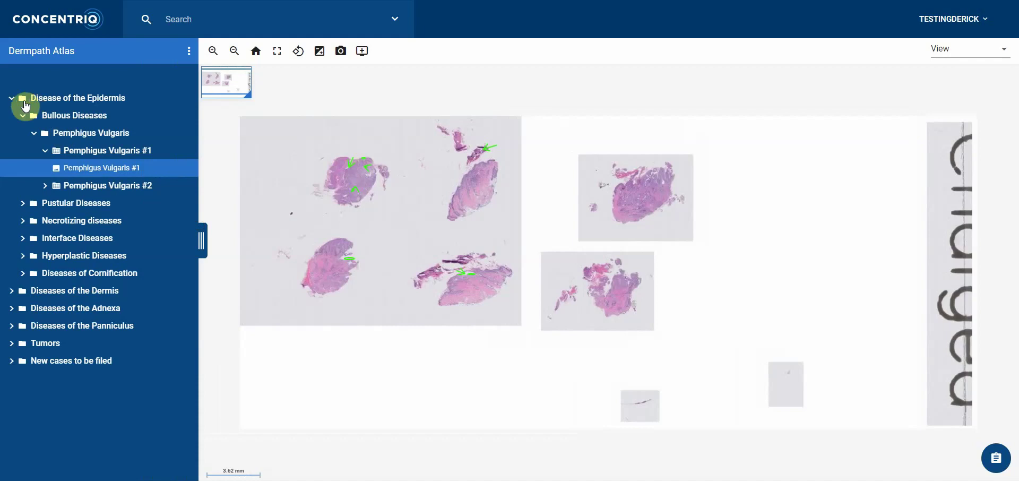
{"action": "left_click", "coordinate": [11, 99]}
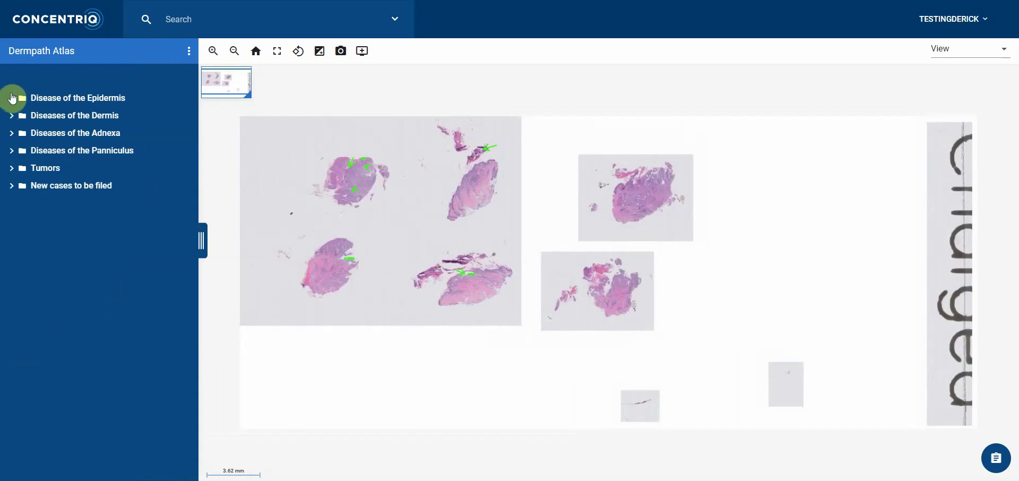
{"action": "left_click", "coordinate": [12, 100]}
{"action": "left_click", "coordinate": [31, 132]}
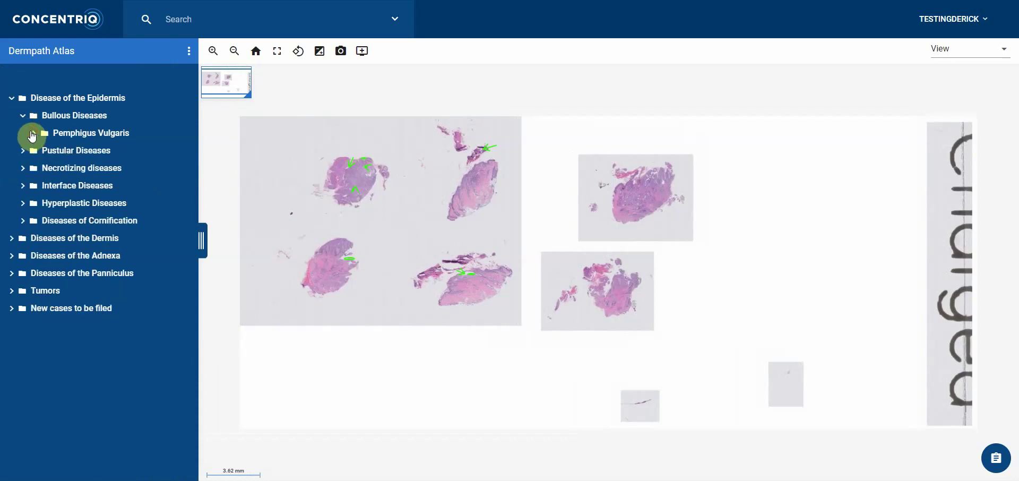
{"action": "left_click", "coordinate": [23, 114]}
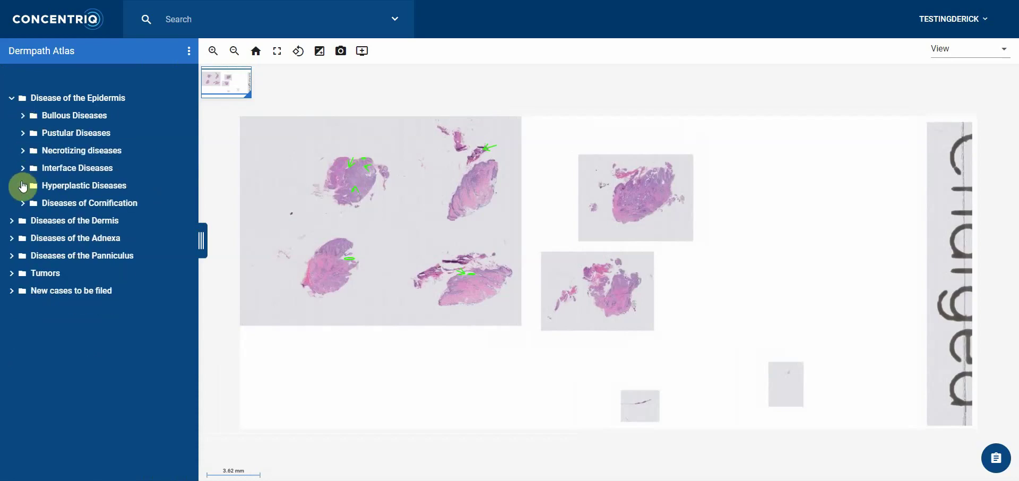
Expand the Diseases of the Dermis and Tumors folders to show their subcategories.
{"action": "left_click", "coordinate": [11, 221]}
{"action": "scroll", "coordinate": [13, 226], "scroll_direction": "down", "scroll_amount": 2}
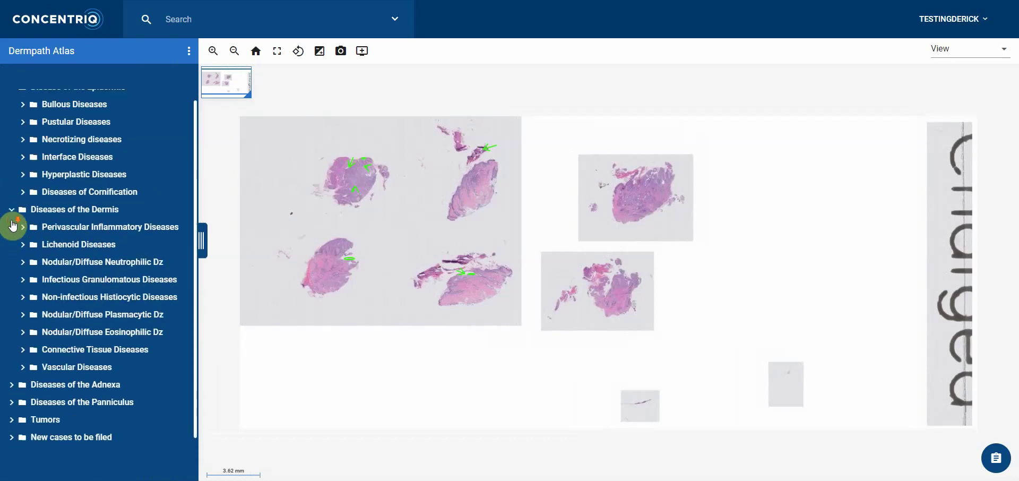
{"action": "left_click", "coordinate": [12, 373]}
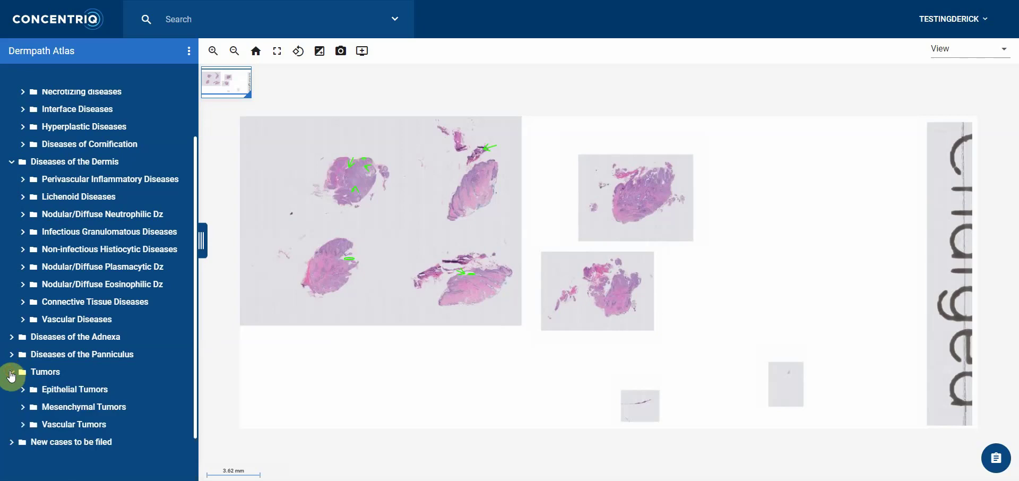
{"action": "scroll", "coordinate": [51, 360], "scroll_direction": "down", "scroll_amount": 1}
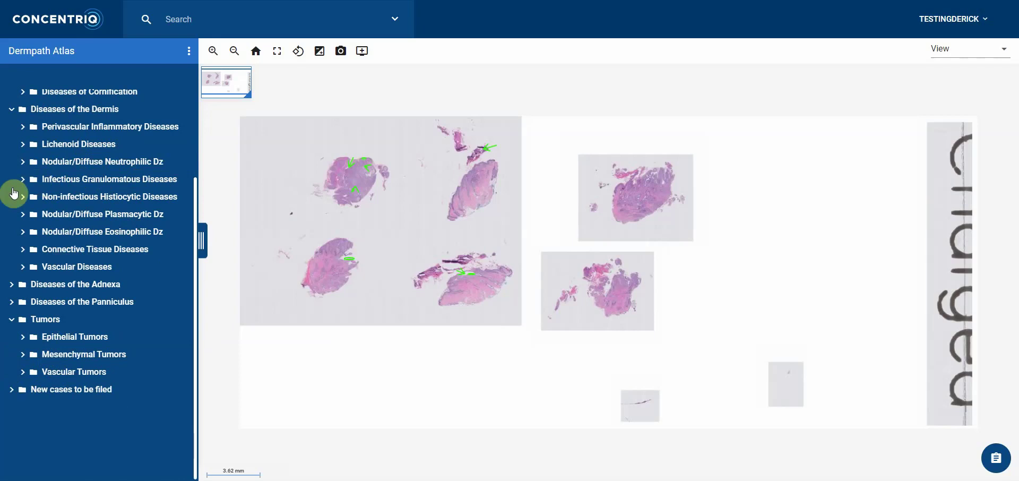
Expand Mesenchymal Tumors down through Round Cell Tumors to list the Lymphoma cases.
{"action": "left_click", "coordinate": [25, 359]}
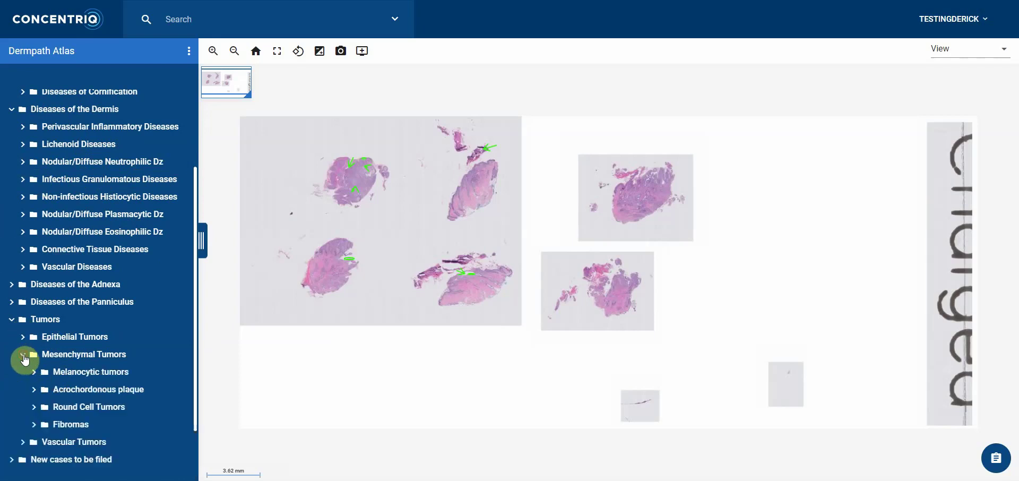
{"action": "scroll", "coordinate": [38, 345], "scroll_direction": "down", "scroll_amount": 2}
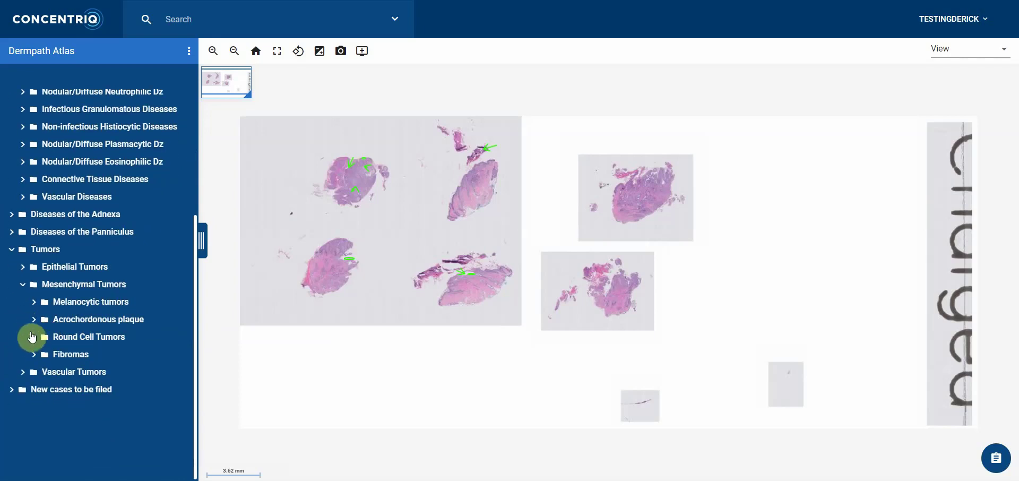
{"action": "left_click", "coordinate": [32, 337]}
{"action": "scroll", "coordinate": [37, 335], "scroll_direction": "down", "scroll_amount": 3}
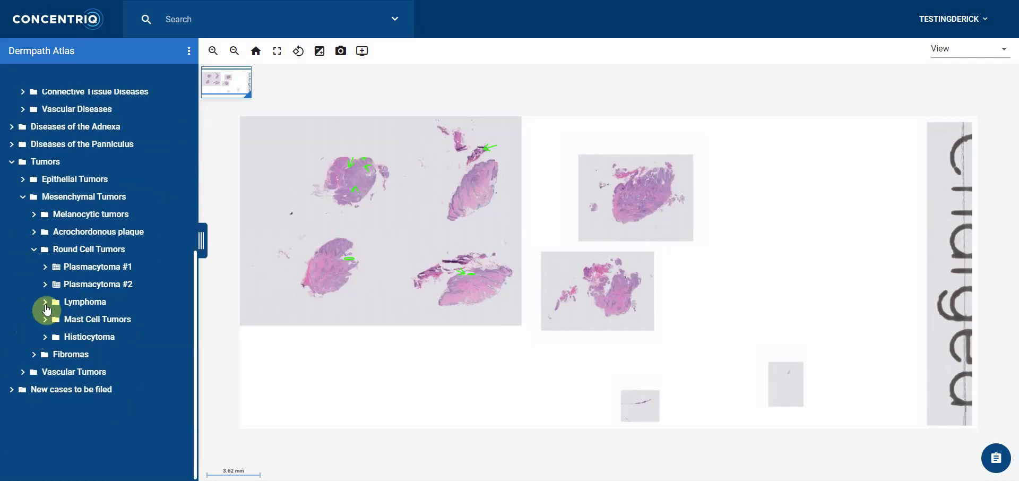
{"action": "left_click", "coordinate": [45, 302]}
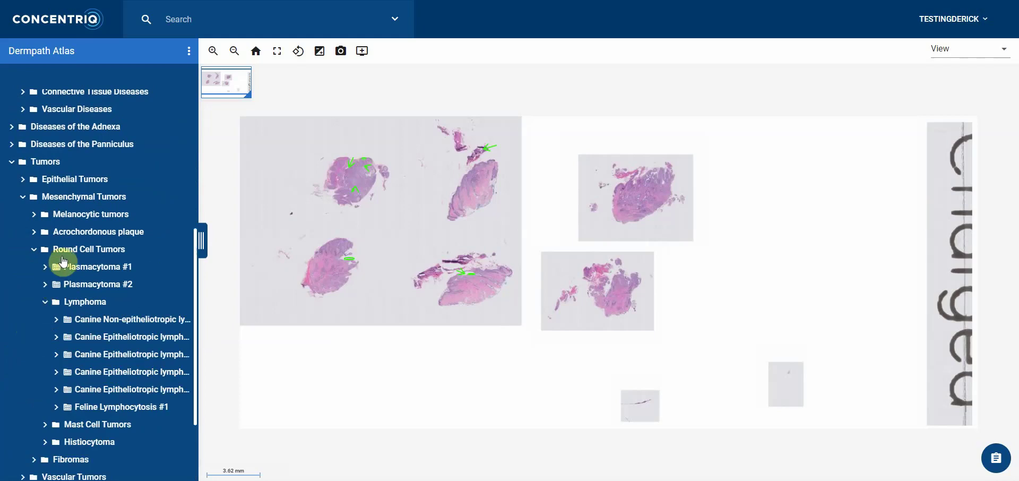
{"action": "scroll", "coordinate": [61, 264], "scroll_direction": "down", "scroll_amount": 2}
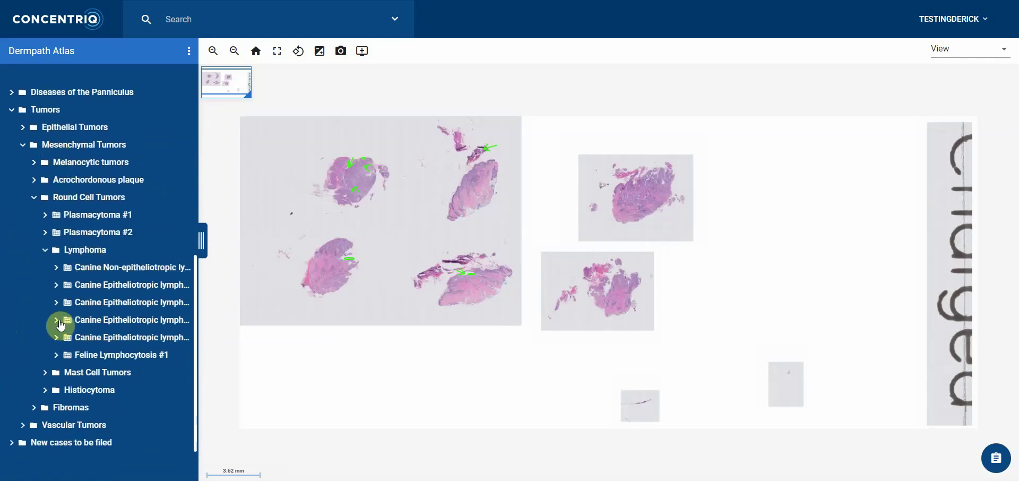
{"action": "scroll", "coordinate": [55, 324], "scroll_direction": "down", "scroll_amount": 2}
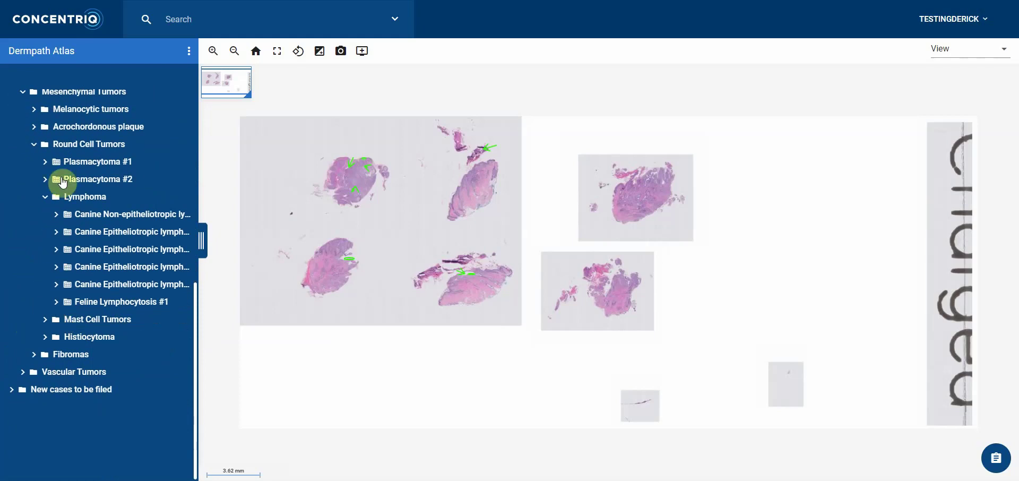
Open the Plasmacytoma #1 slide and display its metadata down to the list of annotations.
{"action": "left_click", "coordinate": [45, 163]}
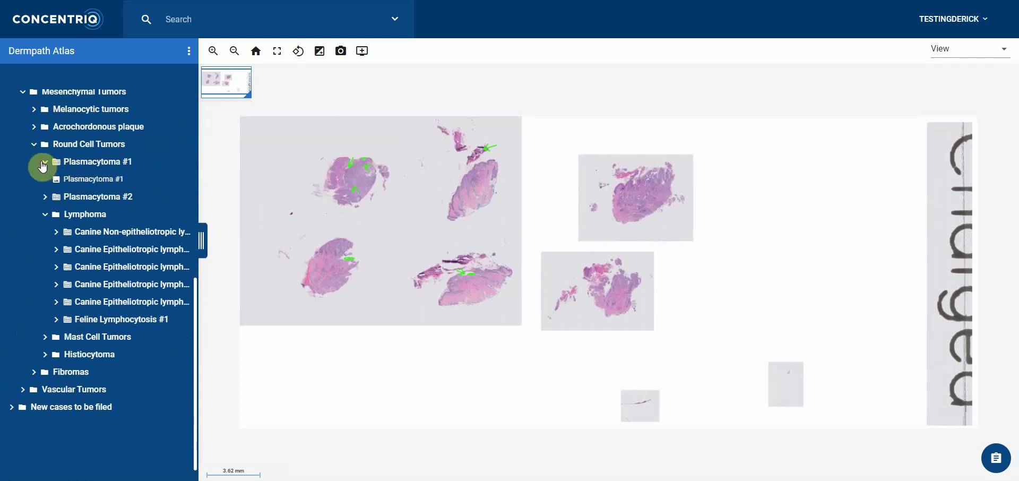
{"action": "left_click", "coordinate": [59, 185]}
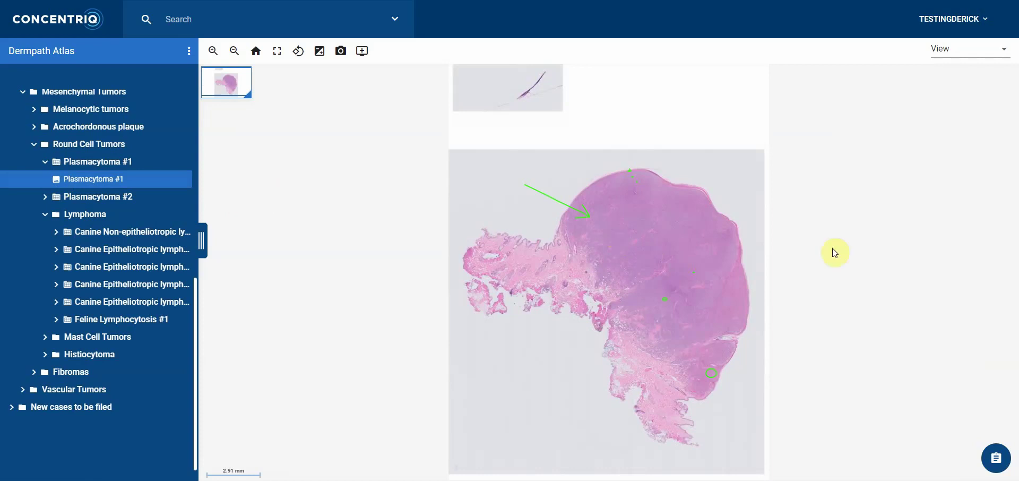
{"action": "left_click", "coordinate": [998, 460]}
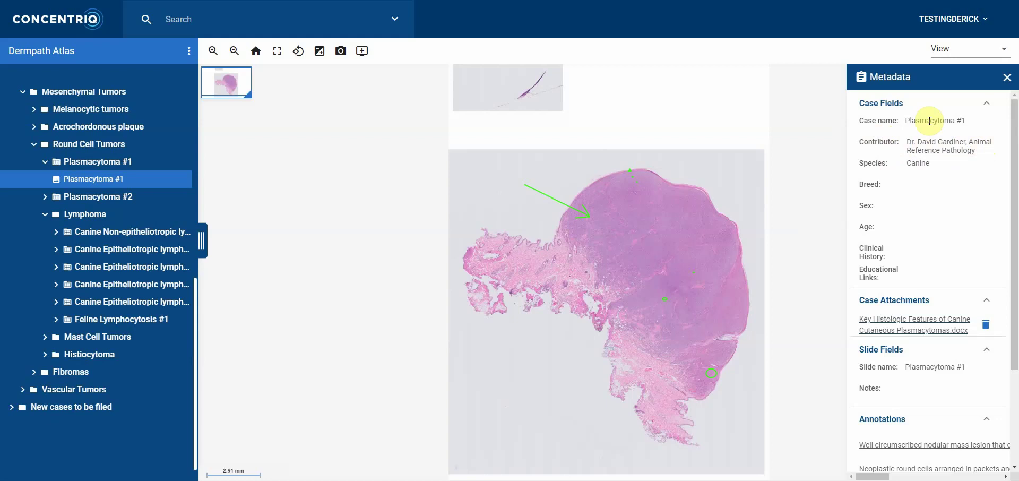
{"action": "scroll", "coordinate": [910, 167], "scroll_direction": "down", "scroll_amount": 3}
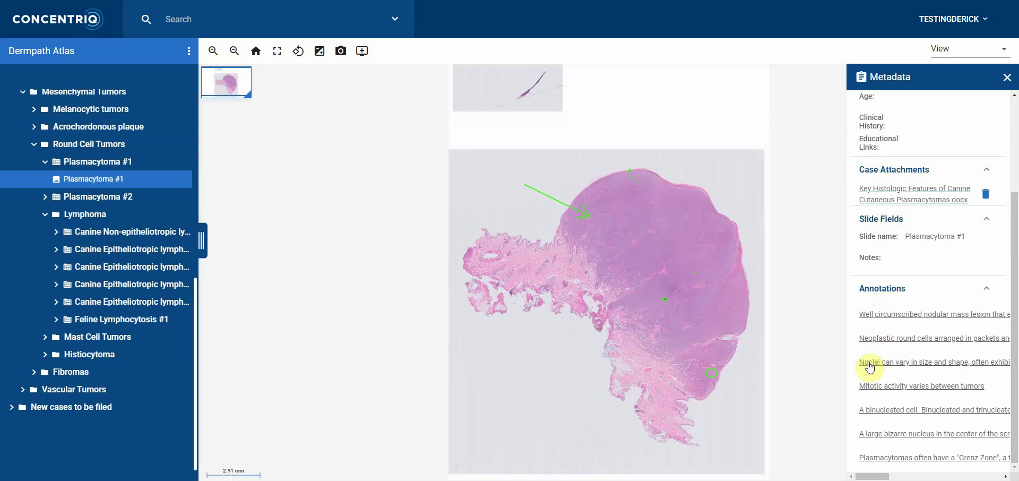
Open the Coccidioidomycosis #1 slide from Infectious Granulomatous Diseases under Diseases of the Dermis.
{"action": "scroll", "coordinate": [59, 157], "scroll_direction": "up", "scroll_amount": 2}
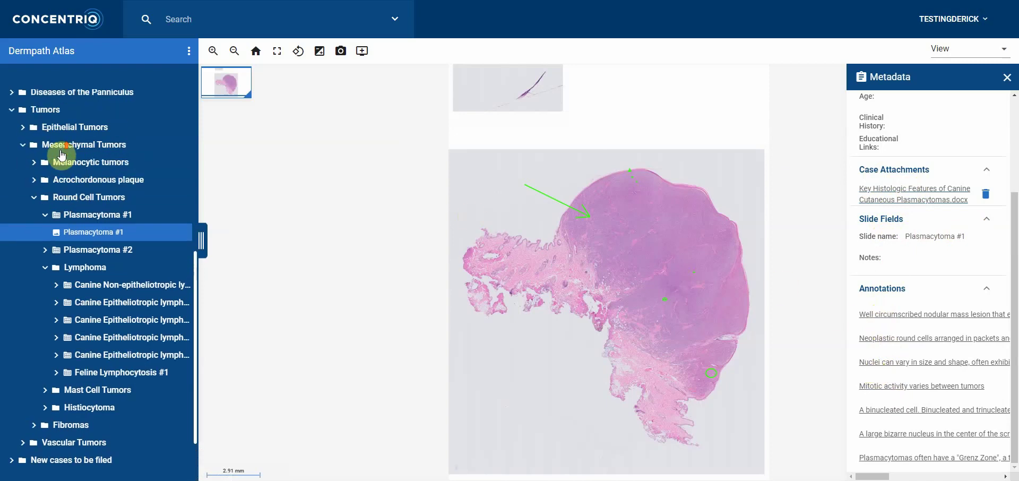
{"action": "scroll", "coordinate": [57, 164], "scroll_direction": "up", "scroll_amount": 3}
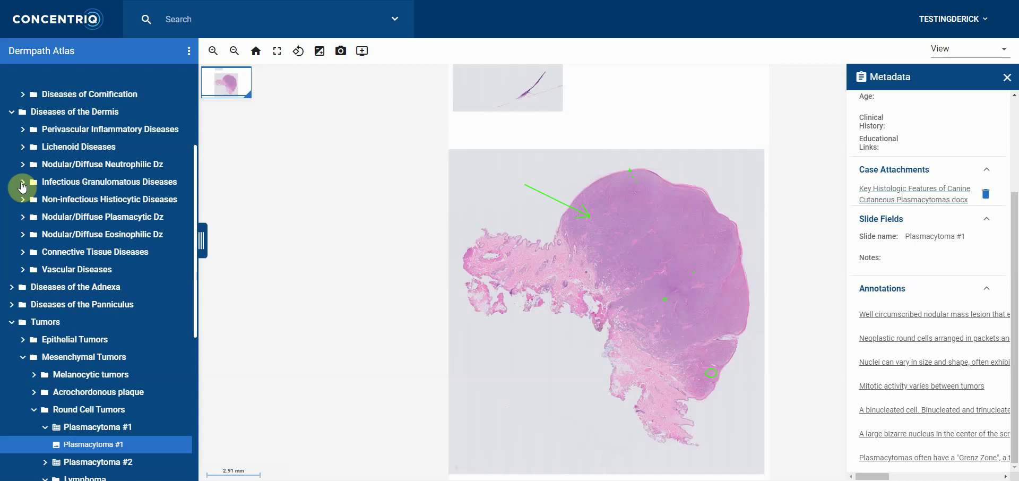
{"action": "left_click", "coordinate": [22, 184]}
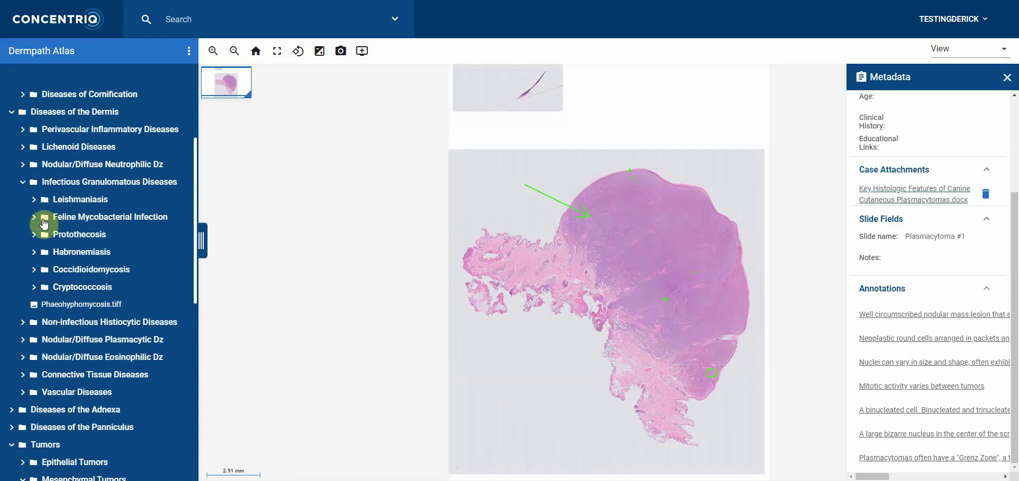
{"action": "scroll", "coordinate": [41, 228], "scroll_direction": "down", "scroll_amount": 1}
{"action": "left_click", "coordinate": [34, 218]}
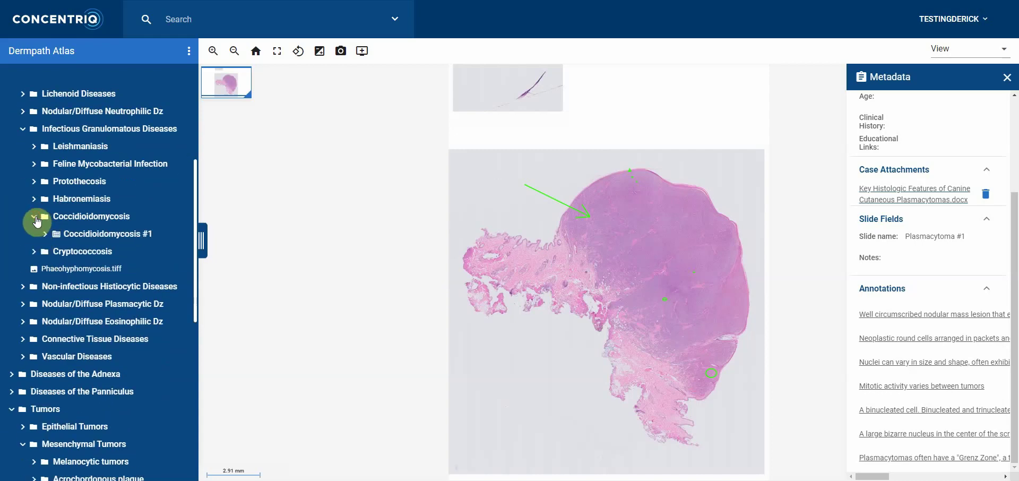
{"action": "left_click", "coordinate": [45, 234]}
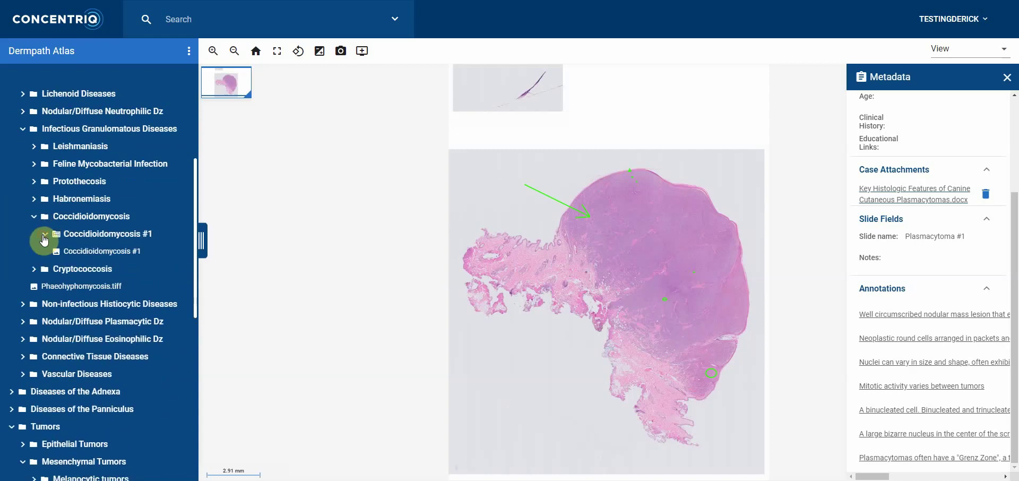
{"action": "left_click", "coordinate": [82, 257]}
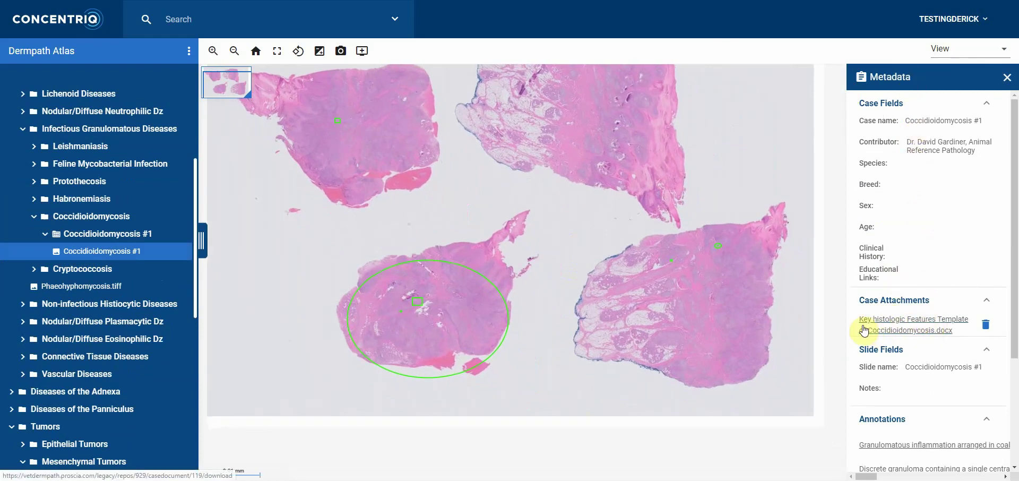
View the case's attached key histologic features document in Word, and return to the slide with its metadata closed.
{"action": "left_click", "coordinate": [897, 326]}
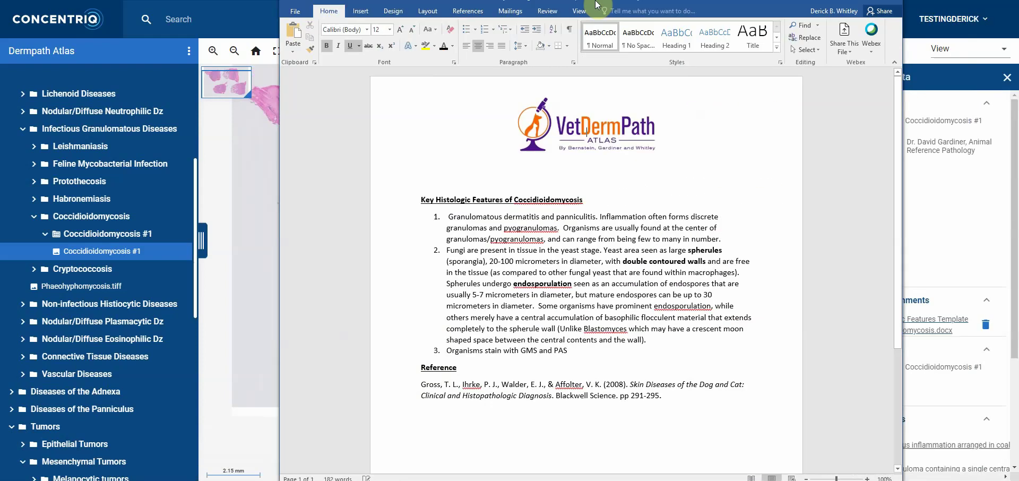
{"action": "left_click_drag", "start_coordinate": [595, 5], "coordinate": [406, 0]}
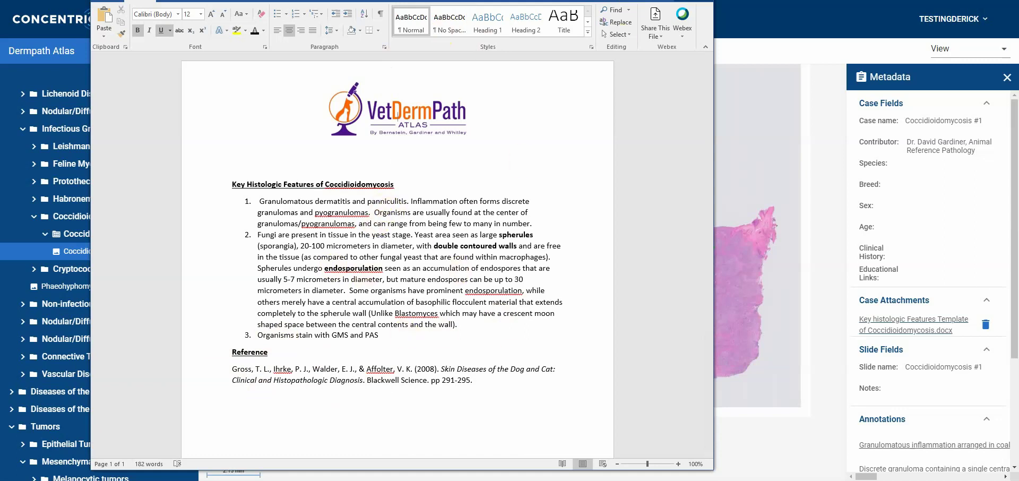
{"action": "left_click", "coordinate": [864, 20]}
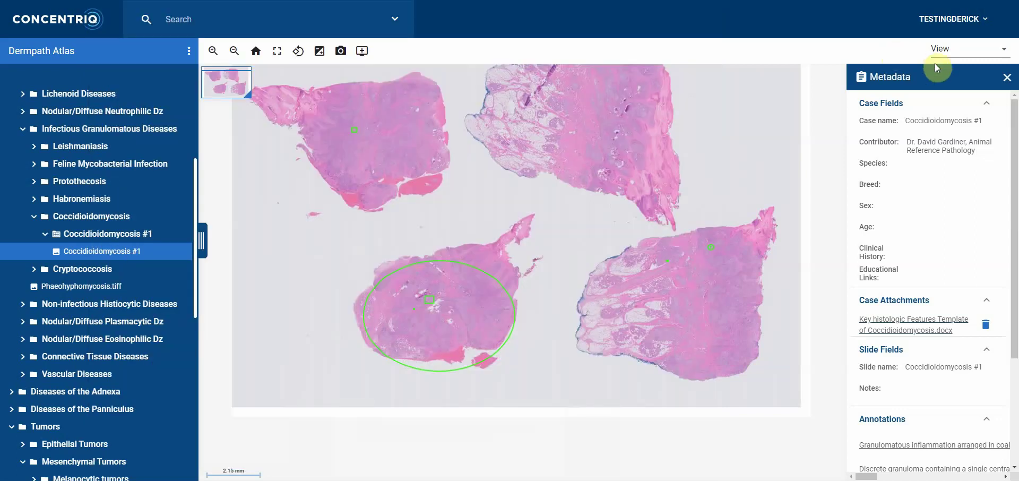
{"action": "left_click", "coordinate": [1004, 81]}
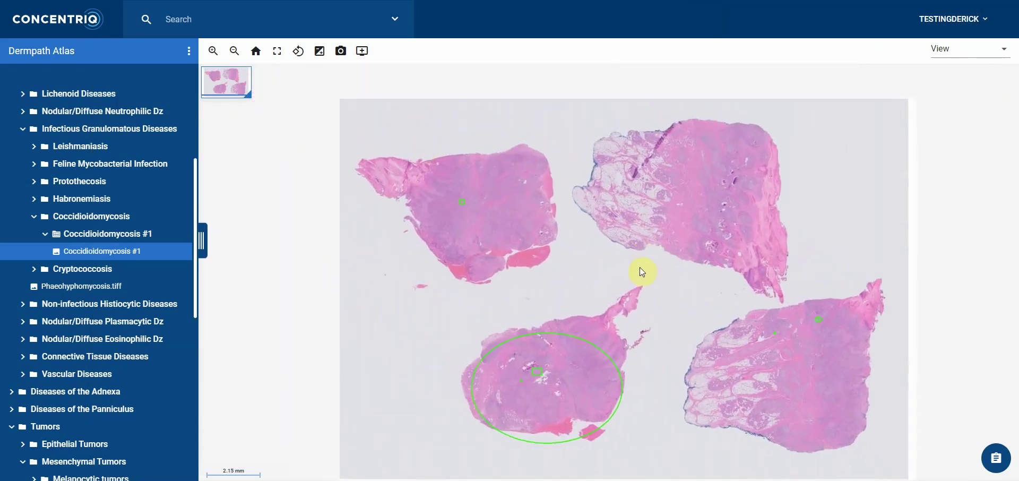
Pan across the magnified slide from the lower-right tissue section to the upper-left one.
{"action": "left_click_drag", "start_coordinate": [642, 269], "coordinate": [518, 219]}
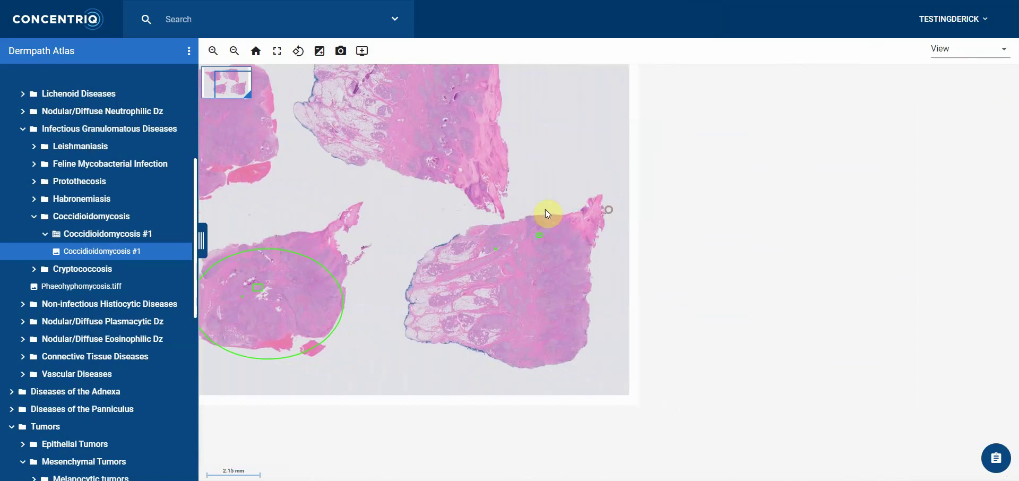
{"action": "scroll", "coordinate": [478, 211], "scroll_direction": "up", "scroll_amount": 3}
{"action": "key", "text": "Left"}
{"action": "key", "text": "Left"}
{"action": "key", "text": "Left"}
{"action": "key", "text": "Left"}
{"action": "key", "text": "Left"}
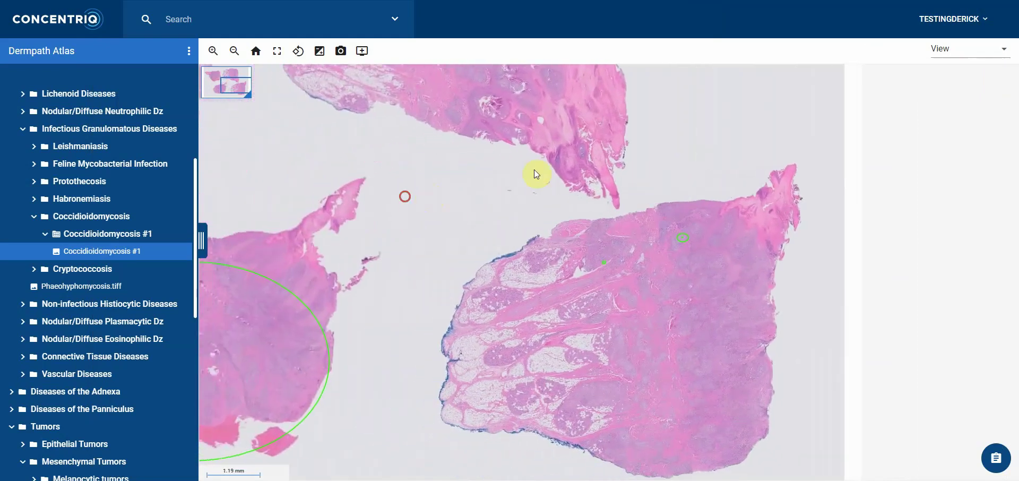
{"action": "key", "text": "Up"}
{"action": "key", "text": "Up"}
{"action": "key", "text": "Up"}
{"action": "key", "text": "Up"}
{"action": "key", "text": "Up"}
{"action": "key", "text": "Left"}
{"action": "key", "text": "Left"}
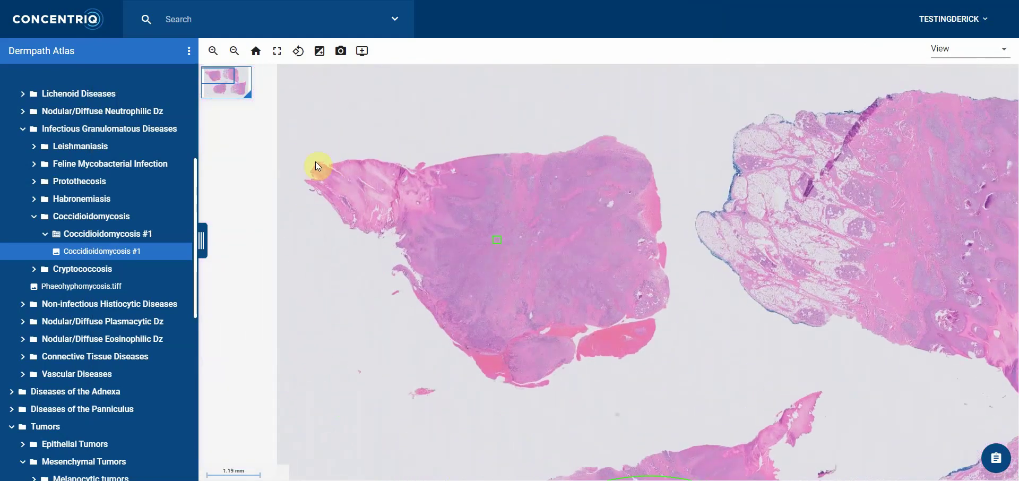
Magnify the upper-left tissue section to cellular detail.
{"action": "scroll", "coordinate": [407, 173], "scroll_direction": "up", "scroll_amount": 2}
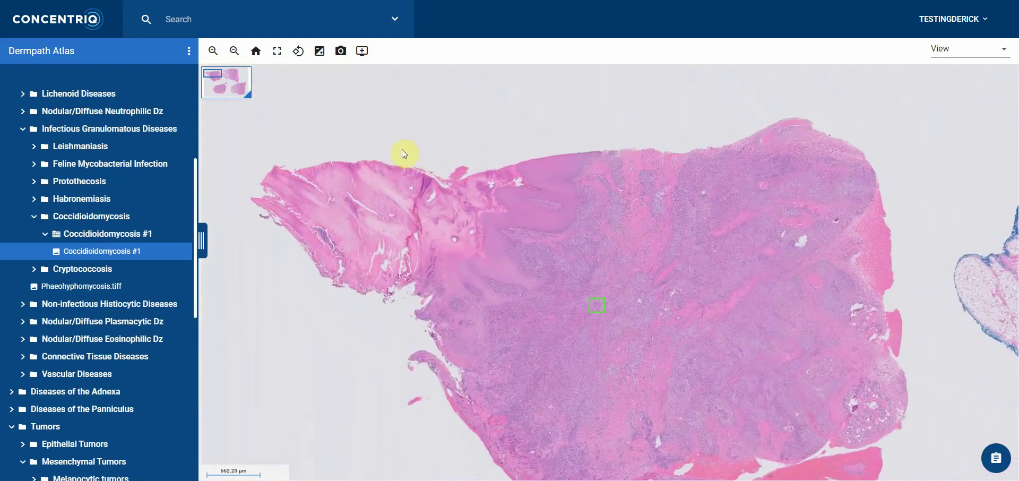
{"action": "scroll", "coordinate": [517, 204], "scroll_direction": "up", "scroll_amount": 4}
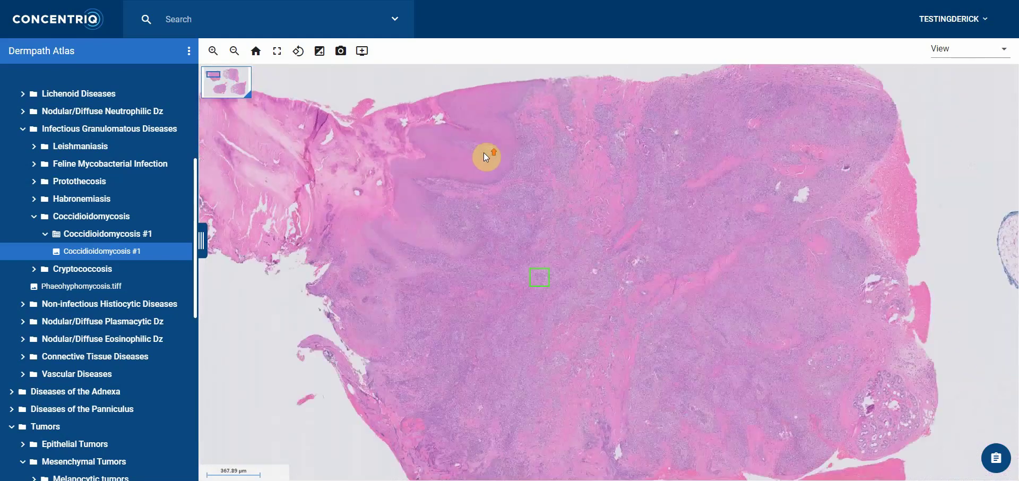
{"action": "scroll", "coordinate": [536, 215], "scroll_direction": "up", "scroll_amount": 2}
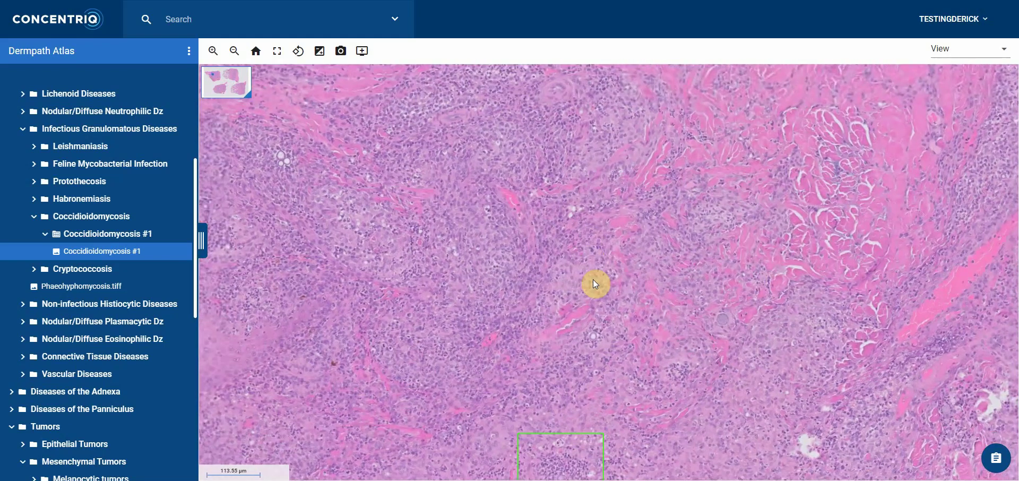
{"action": "scroll", "coordinate": [526, 228], "scroll_direction": "up", "scroll_amount": 5}
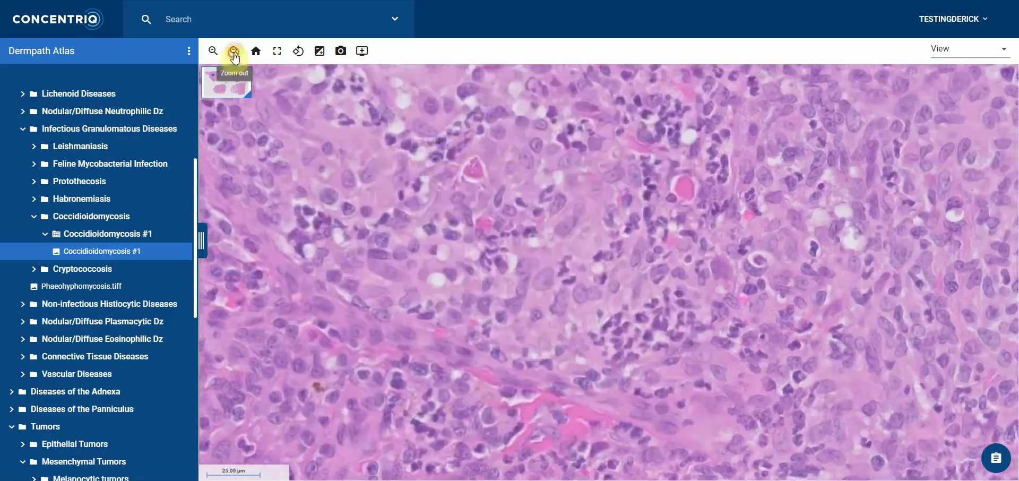
Step the slide's magnification out and back in with the viewer's zoom controls.
{"action": "left_click", "coordinate": [234, 52]}
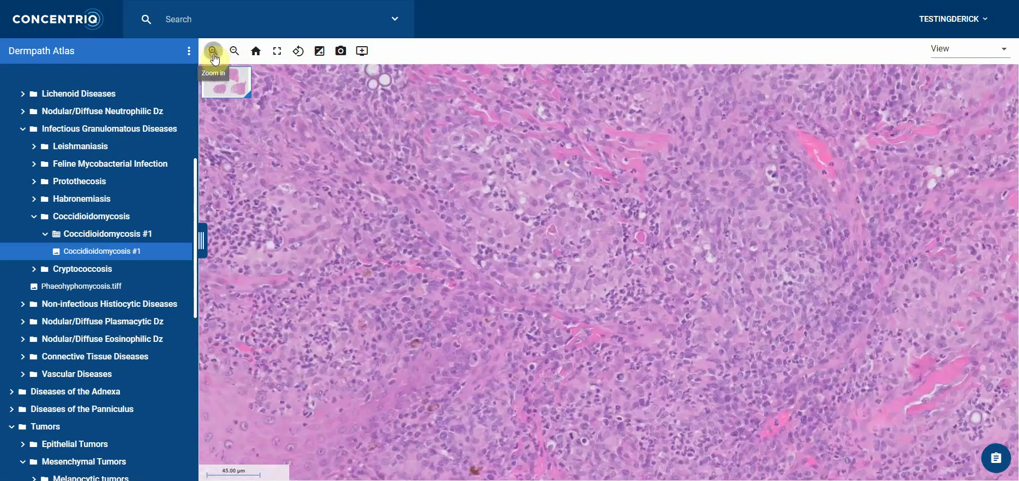
{"action": "left_click", "coordinate": [215, 57]}
{"action": "left_click", "coordinate": [233, 54]}
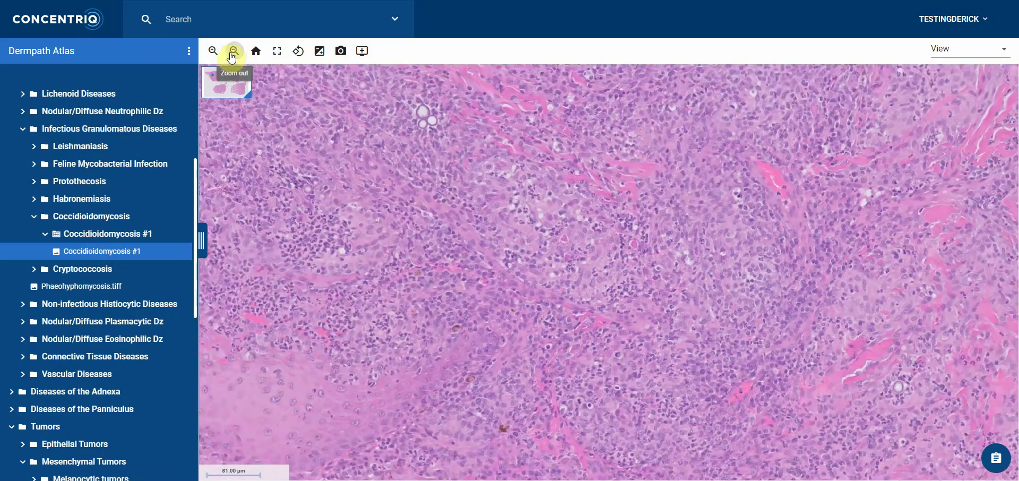
{"action": "left_click", "coordinate": [217, 54]}
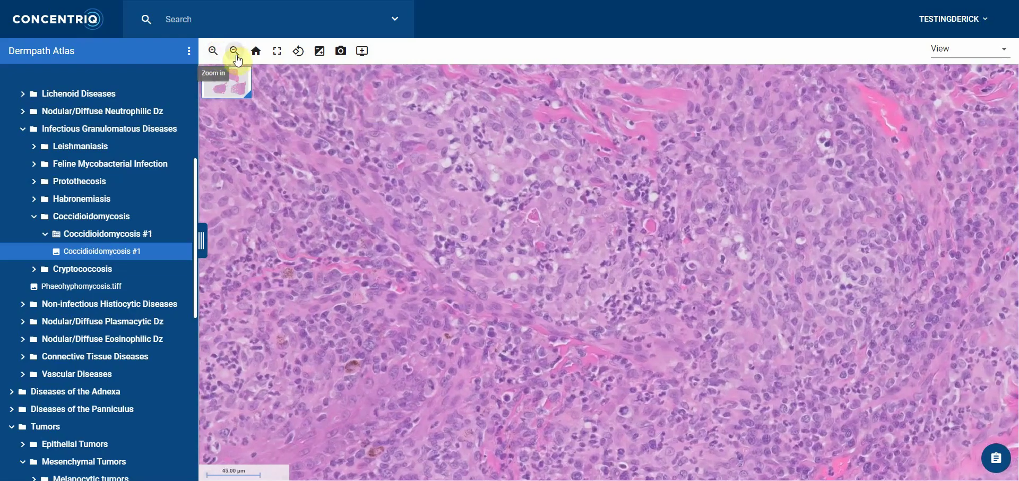
{"action": "left_click", "coordinate": [233, 52]}
Locate the boxed annotation in the upper-left tissue section and display its note on where fungal organisms are found.
{"action": "left_click", "coordinate": [553, 167]}
{"action": "scroll", "coordinate": [563, 166], "scroll_direction": "down", "scroll_amount": 5}
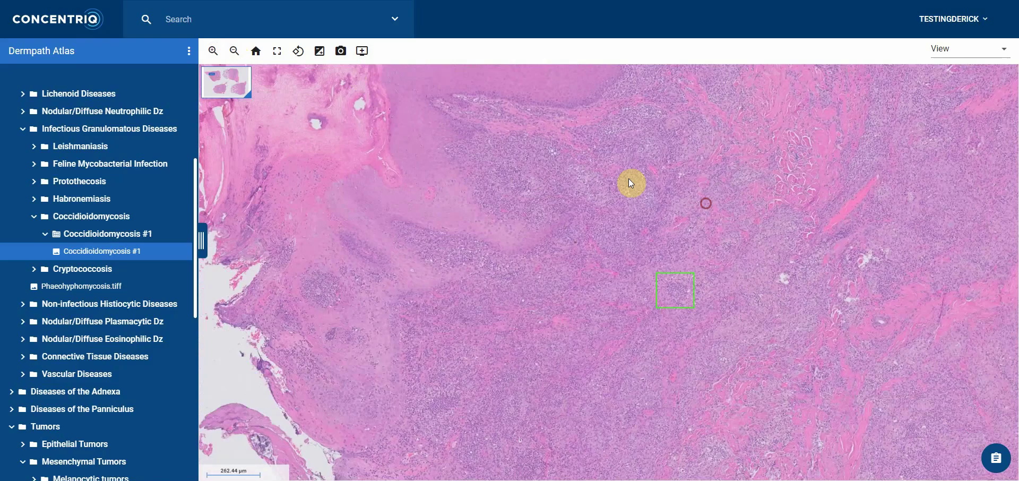
{"action": "left_click_drag", "start_coordinate": [631, 183], "coordinate": [535, 160]}
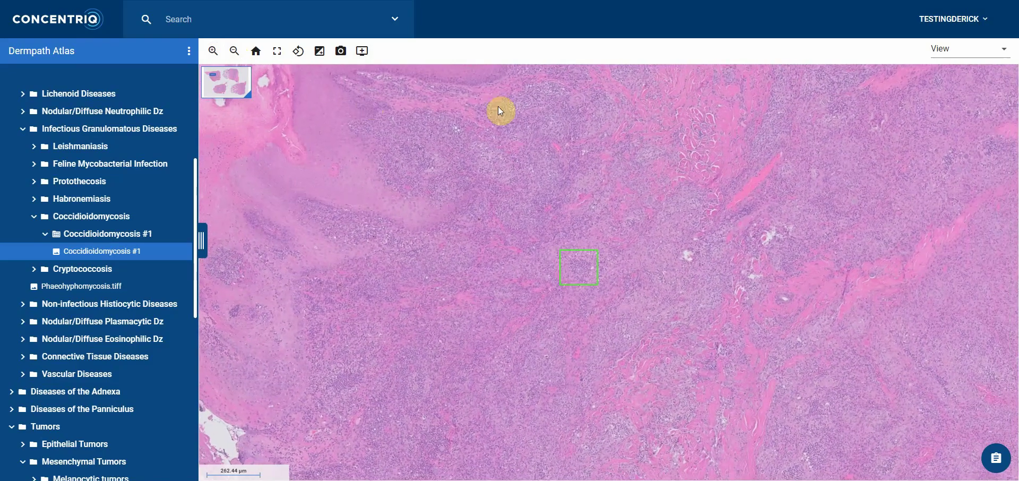
{"action": "scroll", "coordinate": [587, 312], "scroll_direction": "up", "scroll_amount": 3}
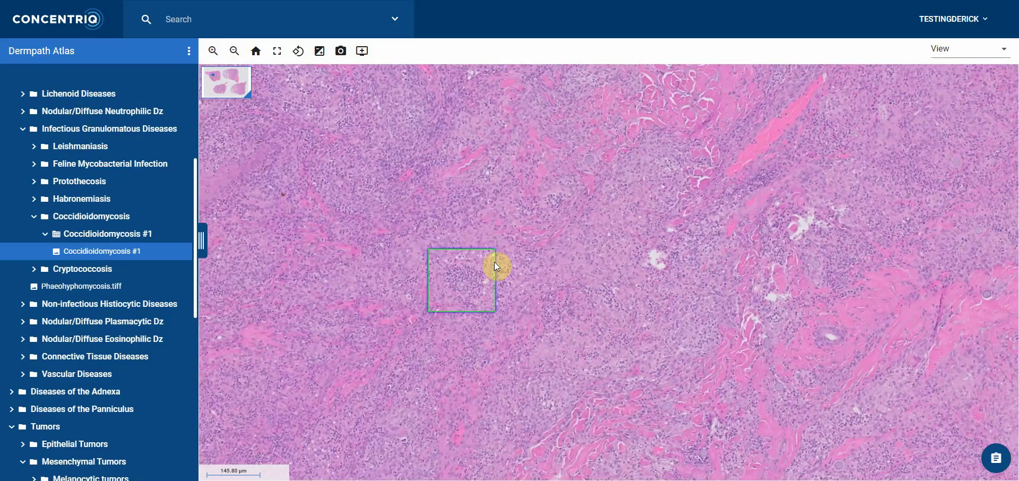
{"action": "left_click_drag", "start_coordinate": [495, 262], "coordinate": [607, 222]}
{"action": "scroll", "coordinate": [603, 227], "scroll_direction": "up", "scroll_amount": 3}
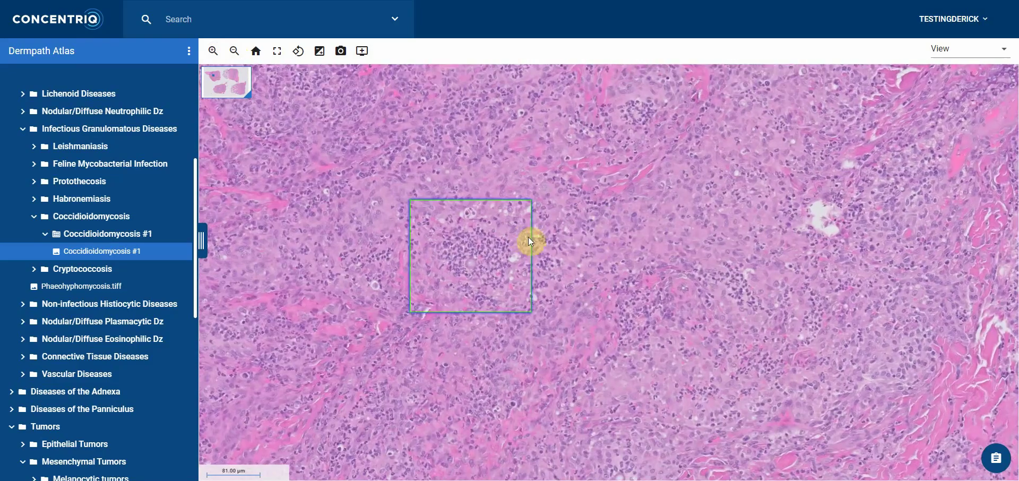
{"action": "left_click_drag", "start_coordinate": [569, 263], "coordinate": [610, 257]}
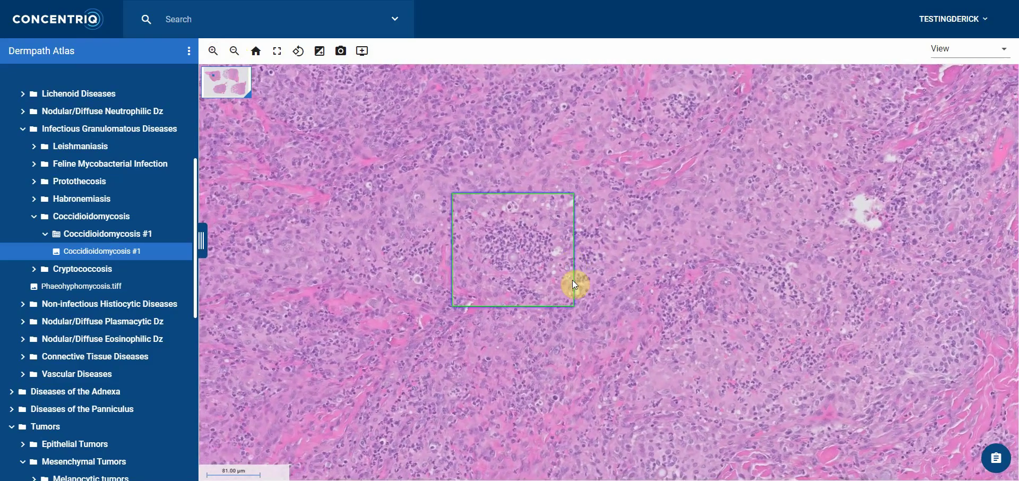
{"action": "mouse_move", "coordinate": [575, 285]}
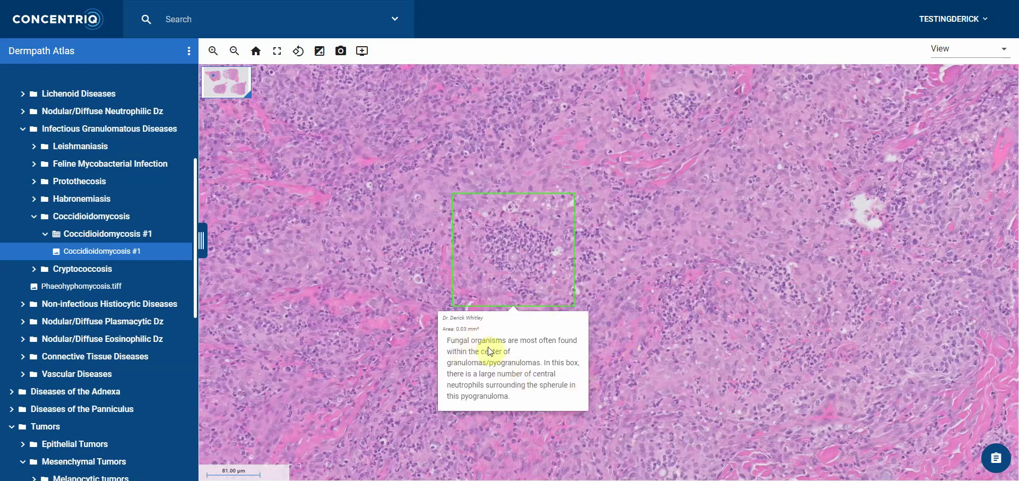
Examine the tissue surrounding the boxed pyogranuloma at high magnification, and return to an overview of that section.
{"action": "scroll", "coordinate": [687, 343], "scroll_direction": "down", "scroll_amount": 6}
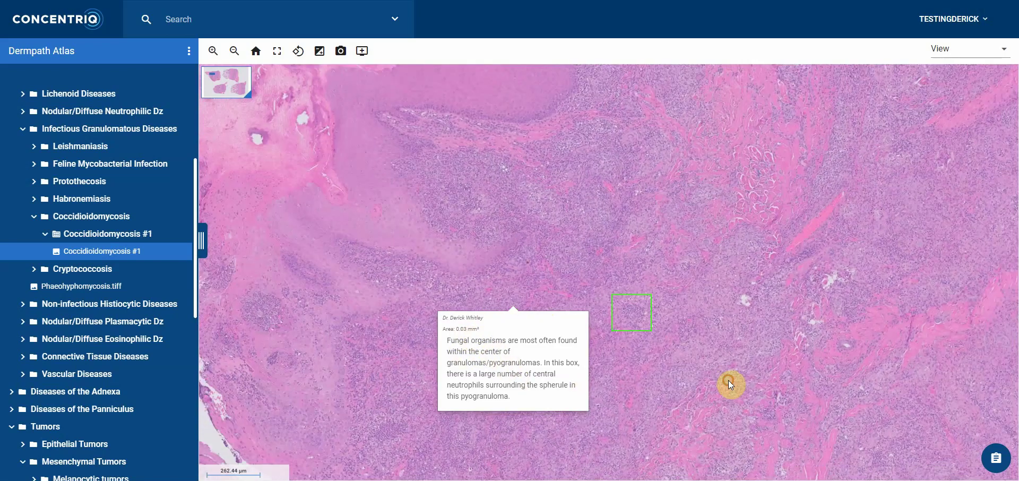
{"action": "left_click_drag", "start_coordinate": [729, 380], "coordinate": [692, 309]}
{"action": "key", "text": "Down"}
{"action": "key", "text": "Down"}
{"action": "key", "text": "Down"}
{"action": "key", "text": "Down"}
{"action": "key", "text": "Down"}
{"action": "key", "text": "Down"}
{"action": "key", "text": "Down"}
{"action": "key", "text": "Down"}
{"action": "key", "text": "Down"}
{"action": "key", "text": "Down"}
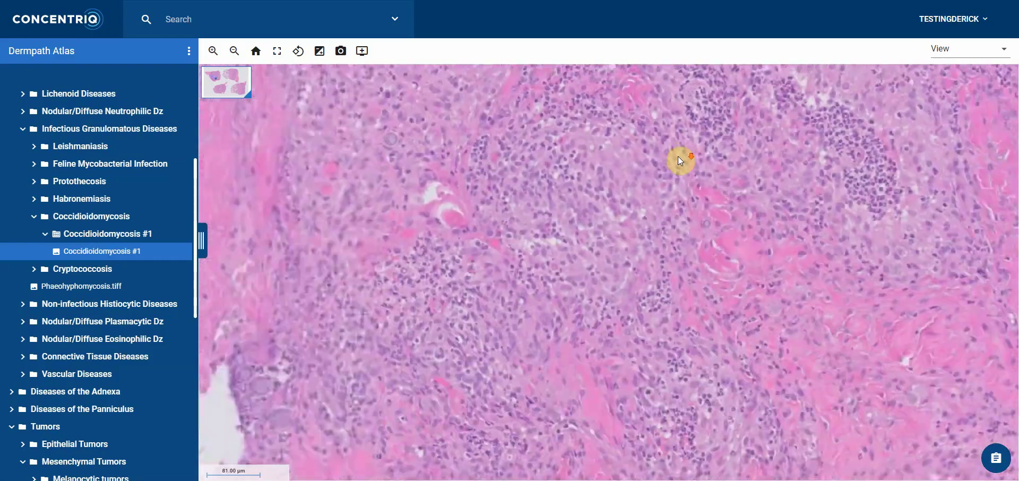
{"action": "scroll", "coordinate": [678, 154], "scroll_direction": "down", "scroll_amount": 5}
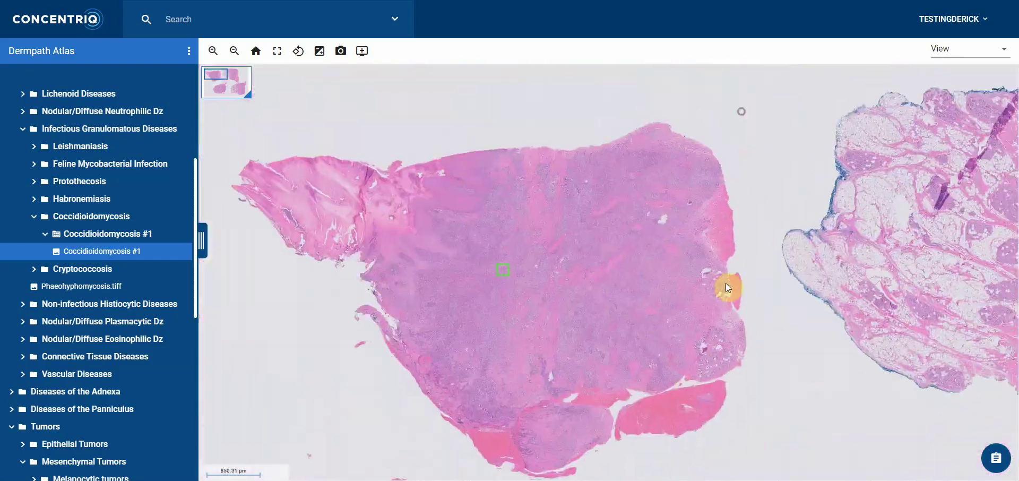
Magnify the boxed annotation inside the circled lower-left tissue section and read its note on the abundance of fungal spherules.
{"action": "scroll", "coordinate": [345, 262], "scroll_direction": "up", "scroll_amount": 3}
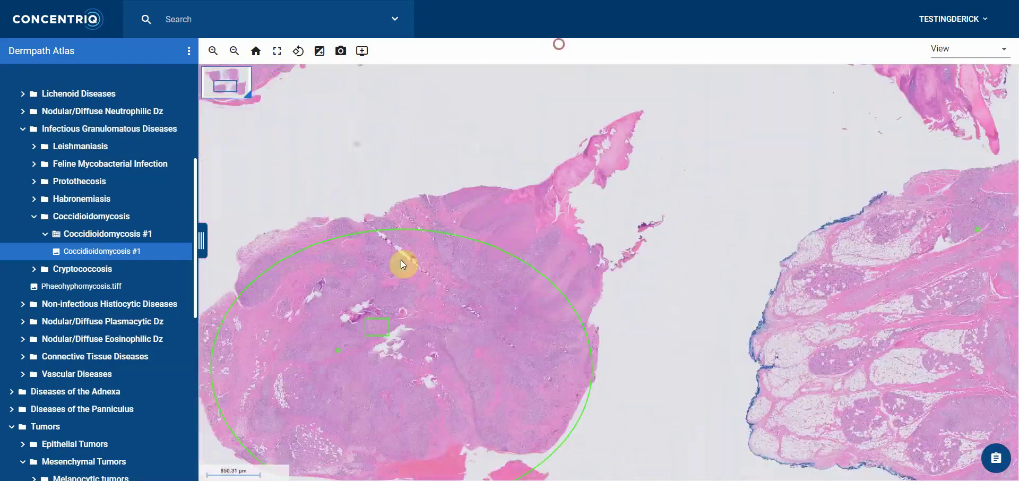
{"action": "mouse_move", "coordinate": [401, 259]}
{"action": "left_mouse_down"}
{"action": "mouse_move", "coordinate": [478, 196]}
{"action": "mouse_move", "coordinate": [451, 231]}
{"action": "mouse_move", "coordinate": [477, 141]}
{"action": "left_mouse_up"}
{"action": "left_click", "coordinate": [470, 141]}
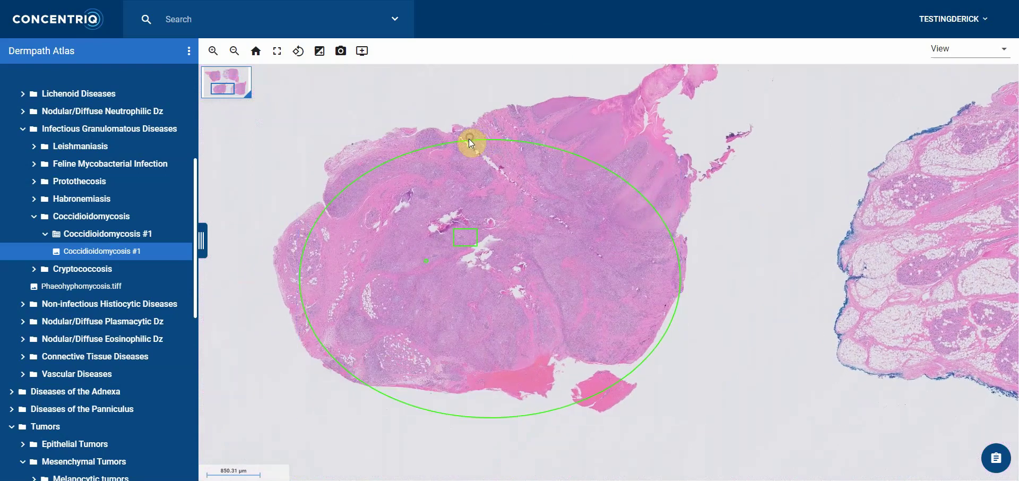
{"action": "scroll", "coordinate": [471, 233], "scroll_direction": "up", "scroll_amount": 5}
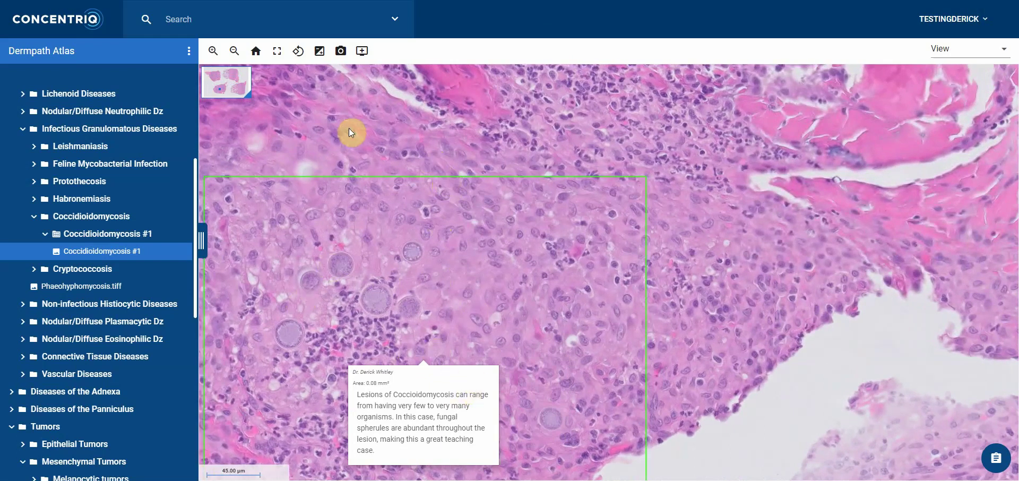
{"action": "left_click_drag", "start_coordinate": [351, 132], "coordinate": [416, 114]}
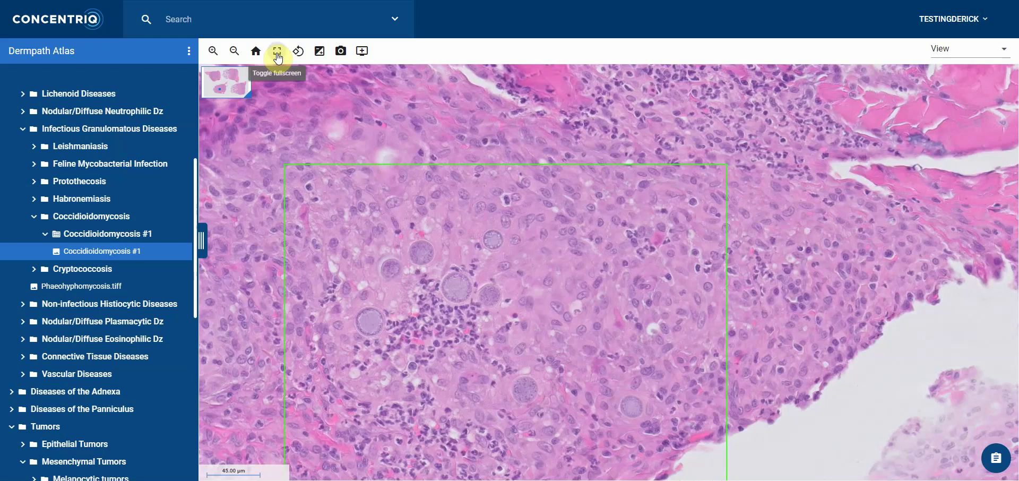
View the slide in fullscreen at lower magnification, and return to the normal view.
{"action": "left_click", "coordinate": [277, 53]}
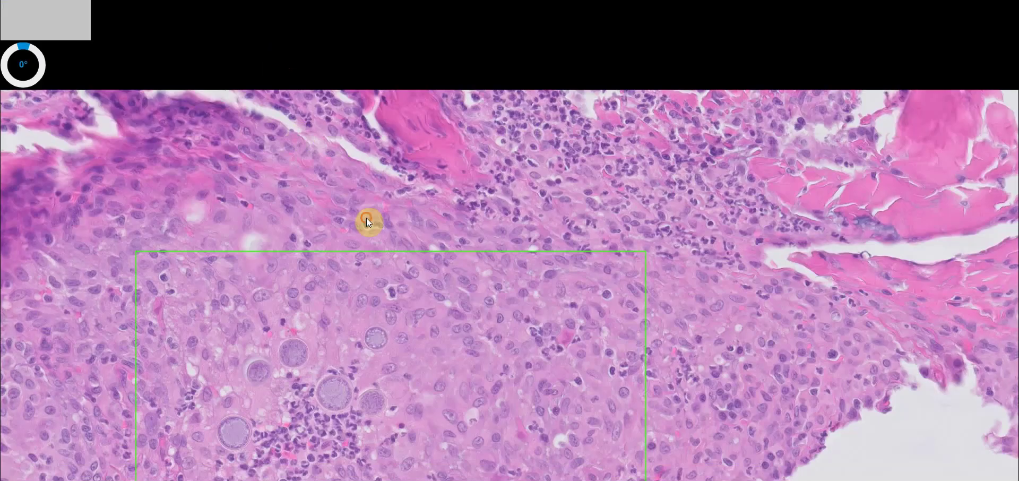
{"action": "scroll", "coordinate": [375, 253], "scroll_direction": "down", "scroll_amount": 5}
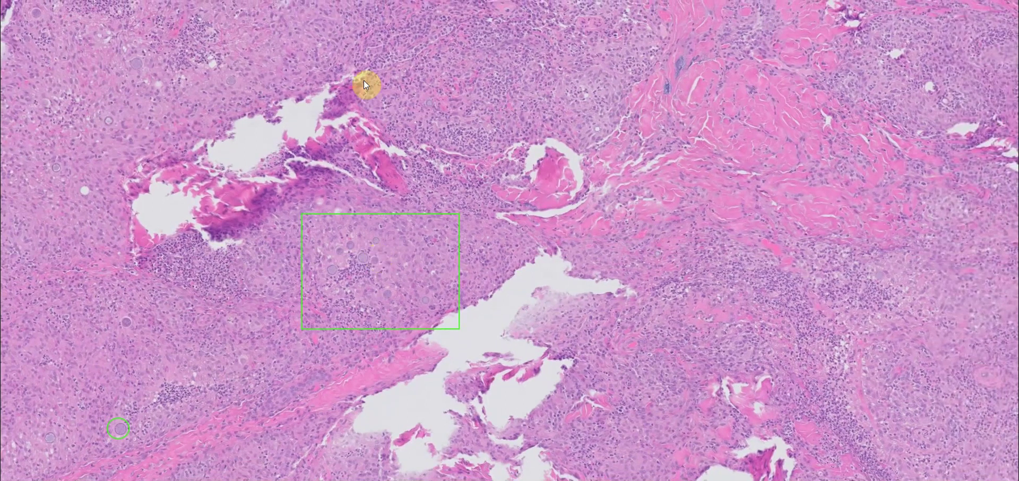
{"action": "key", "text": "Escape"}
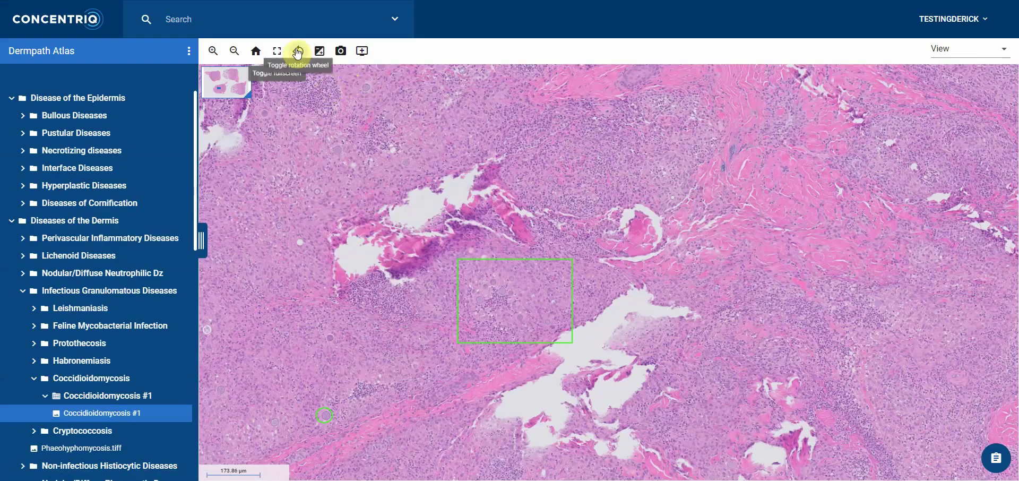
Rotate the whole slide to 268° with the rotation wheel.
{"action": "scroll", "coordinate": [408, 123], "scroll_direction": "down", "scroll_amount": 5}
{"action": "scroll", "coordinate": [561, 226], "scroll_direction": "down", "scroll_amount": 3}
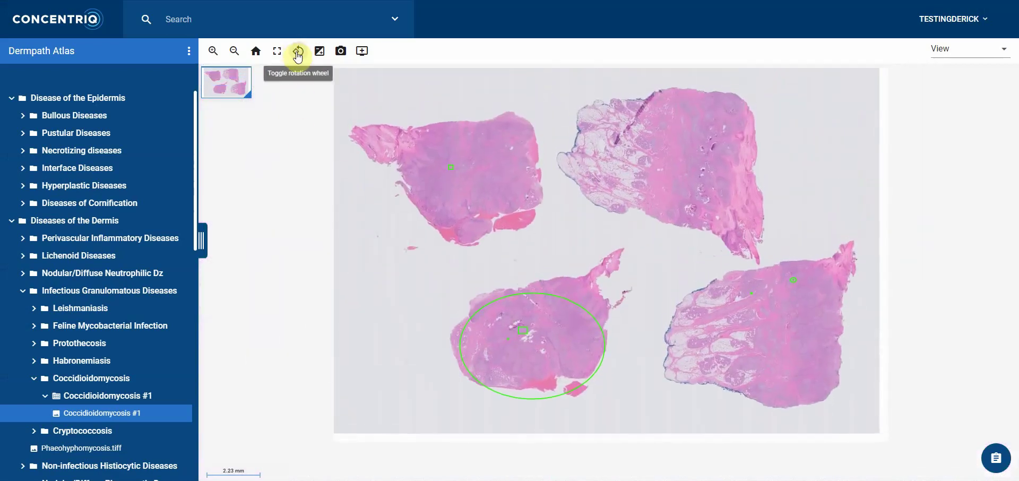
{"action": "left_click_drag", "start_coordinate": [285, 72], "coordinate": [269, 92]}
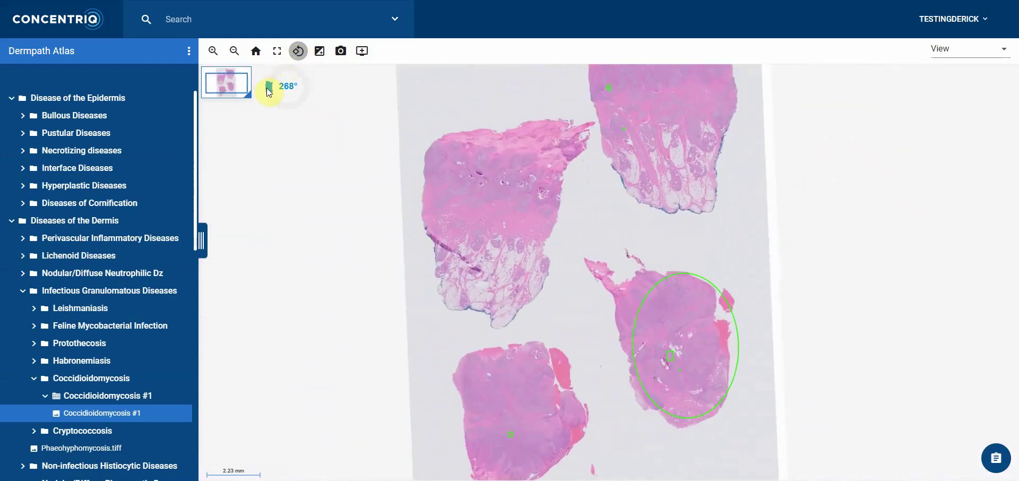
View the image filter settings for gamma correction, brightness and contrast, and close them without changes.
{"action": "left_click_drag", "start_coordinate": [591, 224], "coordinate": [514, 219]}
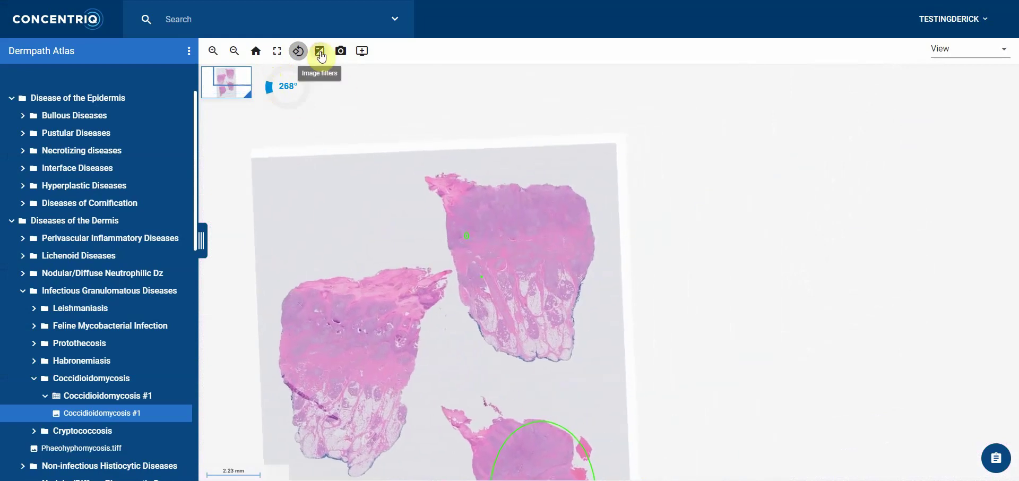
{"action": "left_click", "coordinate": [320, 52]}
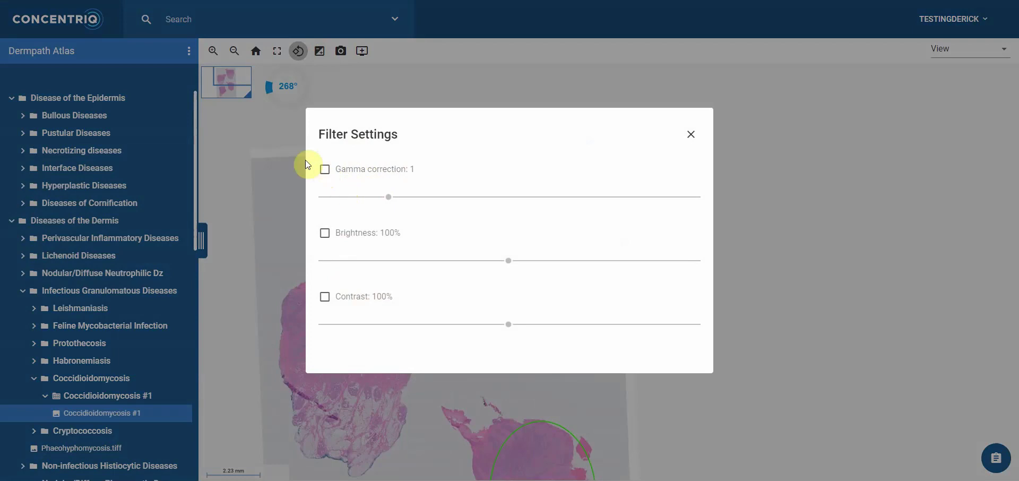
{"action": "left_click", "coordinate": [692, 136]}
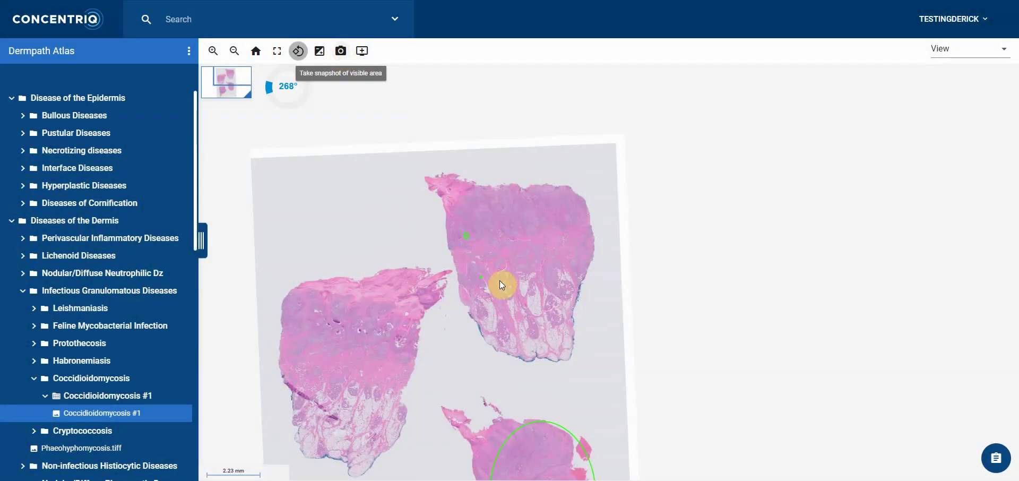
Examine the rotated tissue sections and magnify the boxed area with fungal spherules to cellular detail.
{"action": "scroll", "coordinate": [470, 276], "scroll_direction": "up", "scroll_amount": 6}
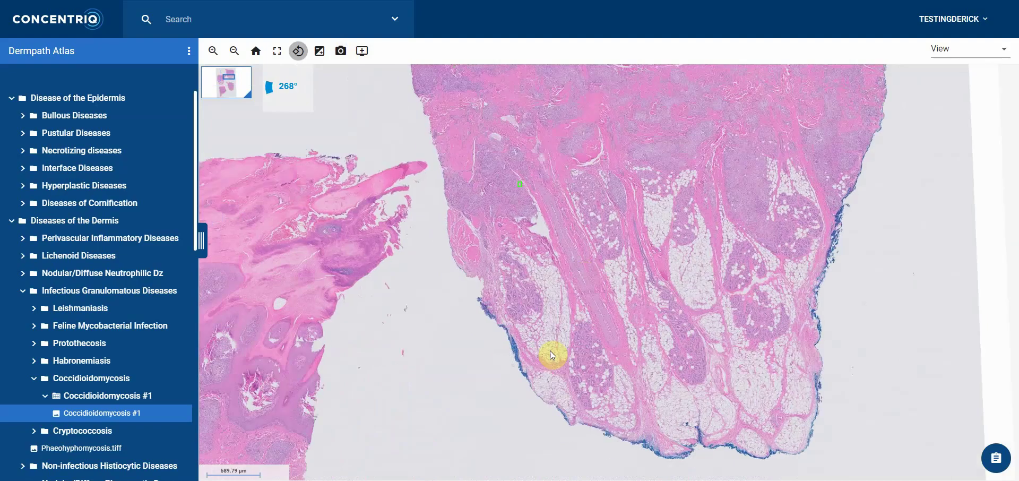
{"action": "scroll", "coordinate": [540, 207], "scroll_direction": "down", "scroll_amount": 4}
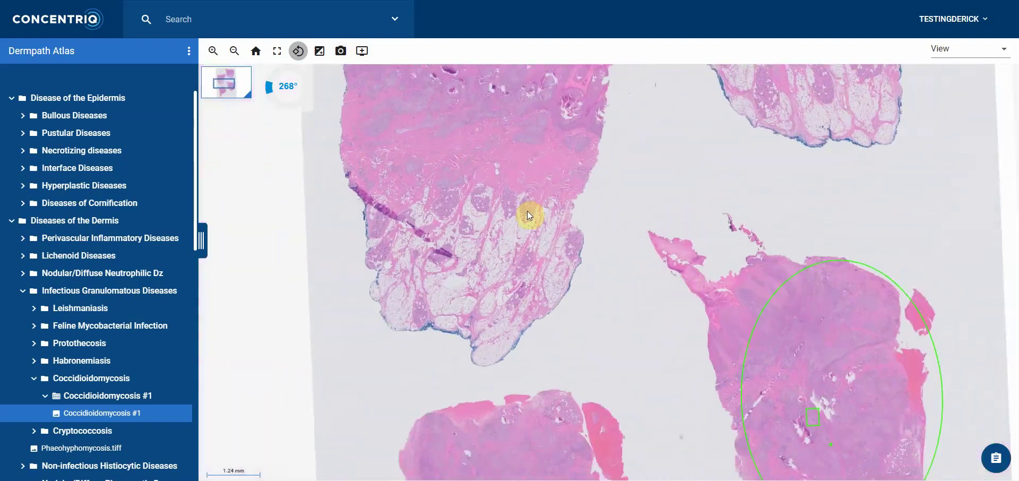
{"action": "scroll", "coordinate": [641, 302], "scroll_direction": "up", "scroll_amount": 10}
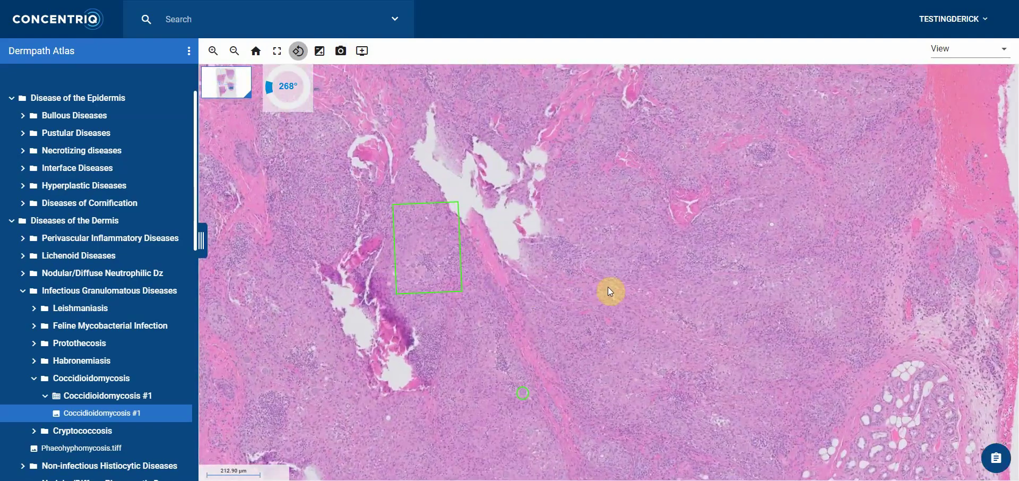
{"action": "scroll", "coordinate": [607, 286], "scroll_direction": "up", "scroll_amount": 10}
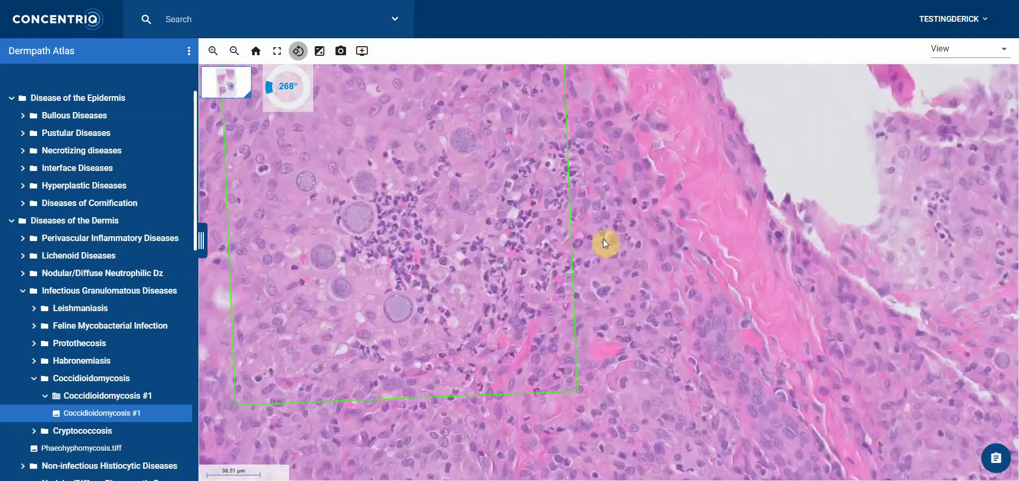
Take a snapshot of the magnified fungal spherules in the boxed area, and view the downloaded PNG before closing it.
{"action": "left_click_drag", "start_coordinate": [603, 242], "coordinate": [744, 288]}
{"action": "scroll", "coordinate": [557, 243], "scroll_direction": "up", "scroll_amount": 2}
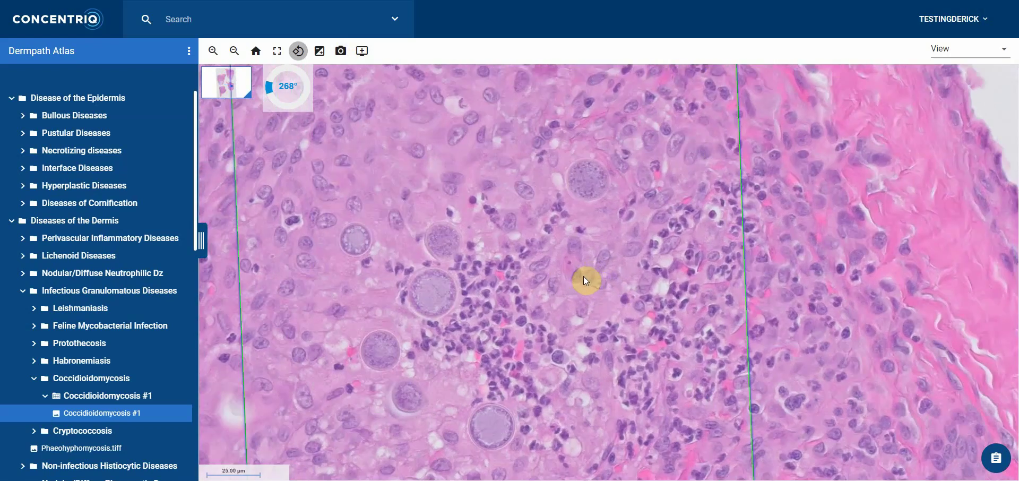
{"action": "scroll", "coordinate": [584, 276], "scroll_direction": "down", "scroll_amount": 3}
{"action": "scroll", "coordinate": [558, 269], "scroll_direction": "up", "scroll_amount": 3}
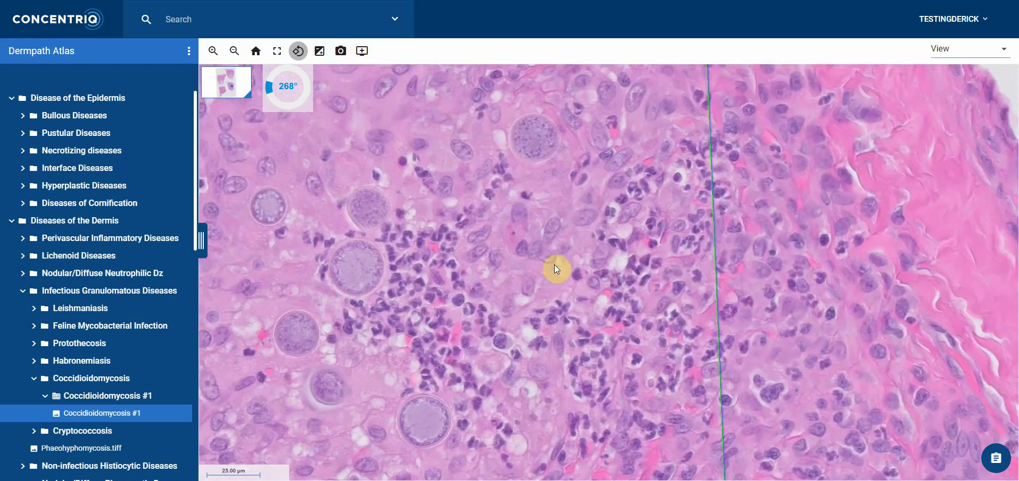
{"action": "left_click_drag", "start_coordinate": [556, 269], "coordinate": [671, 274]}
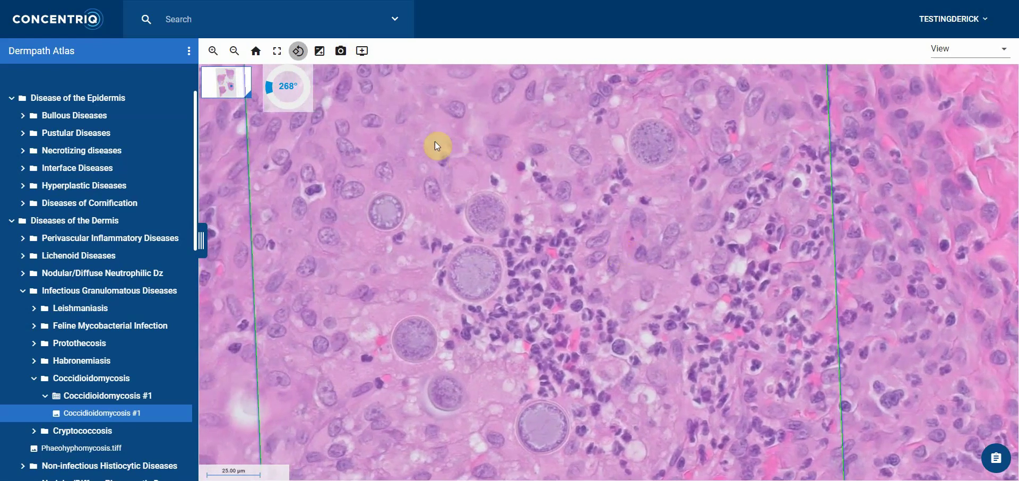
{"action": "left_click", "coordinate": [345, 53]}
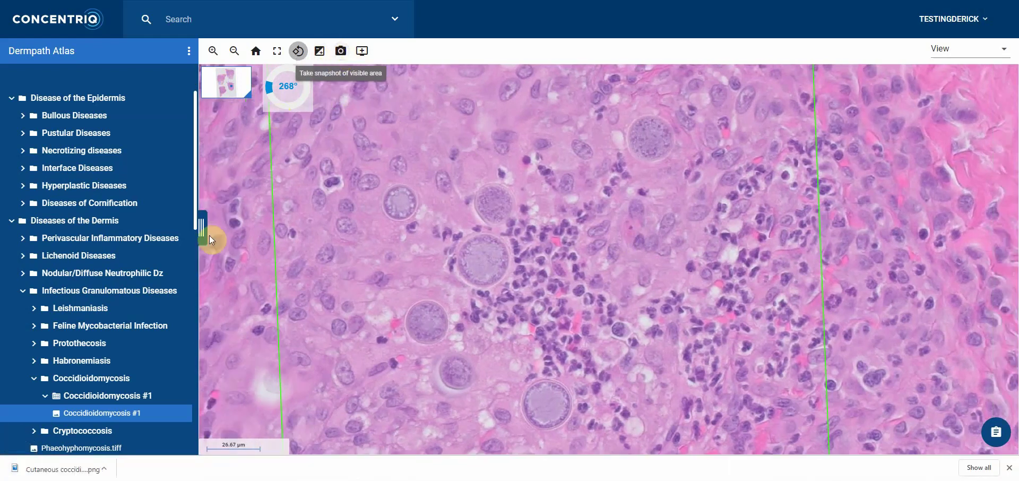
{"action": "left_click", "coordinate": [43, 467]}
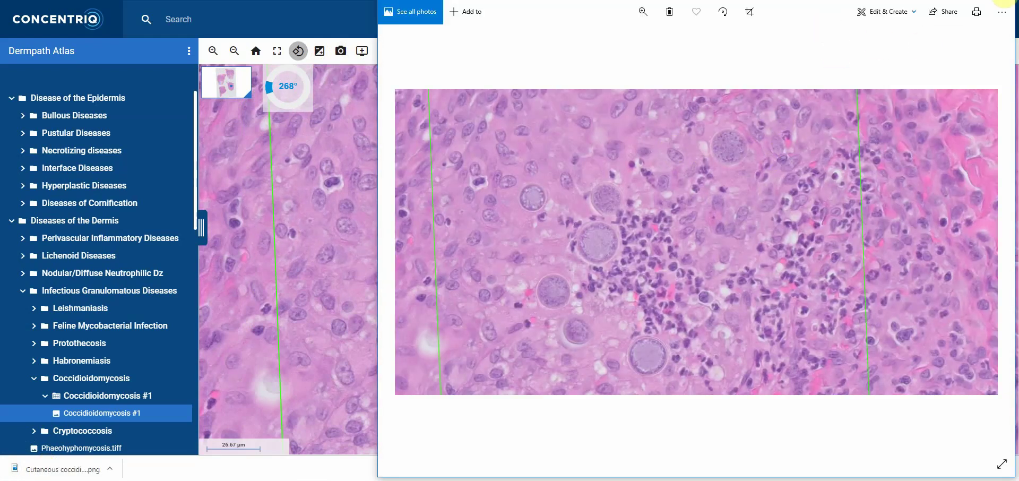
{"action": "left_click", "coordinate": [1005, 2]}
Examine the tissue surrounding the boxed area of the Coccidioidomycosis #1 slide at high and lower magnification.
{"action": "left_click_drag", "start_coordinate": [823, 119], "coordinate": [369, 227]}
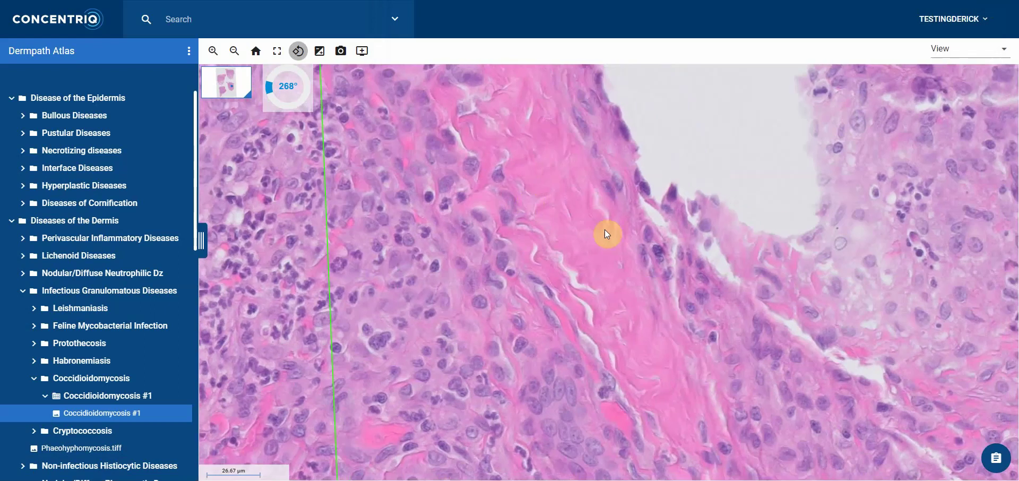
{"action": "left_click_drag", "start_coordinate": [605, 232], "coordinate": [331, 136]}
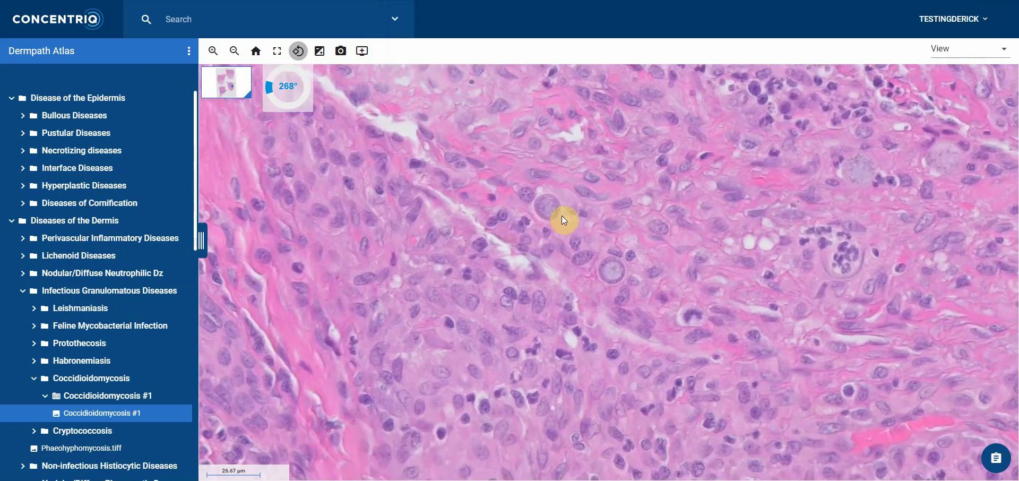
{"action": "left_click", "coordinate": [575, 231]}
{"action": "scroll", "coordinate": [523, 183], "scroll_direction": "down", "scroll_amount": 5}
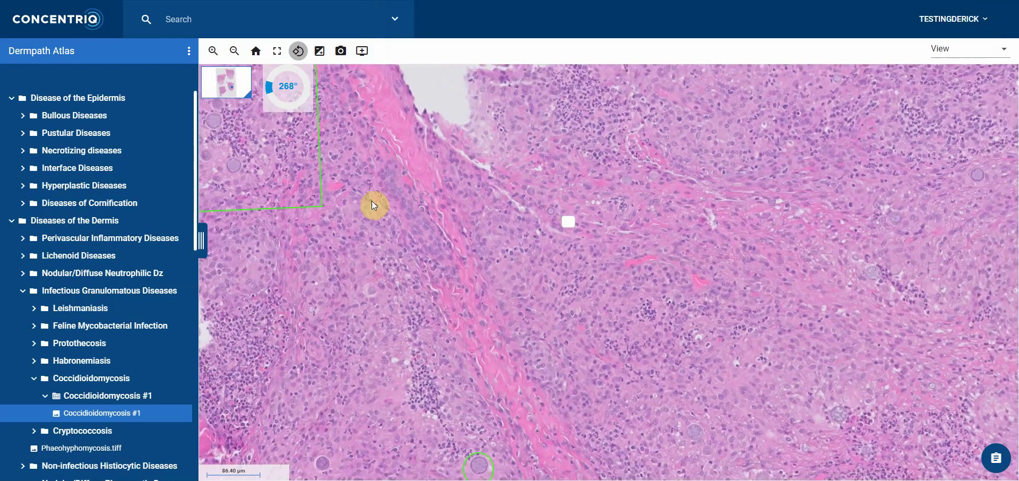
{"action": "left_click_drag", "start_coordinate": [439, 241], "coordinate": [639, 310]}
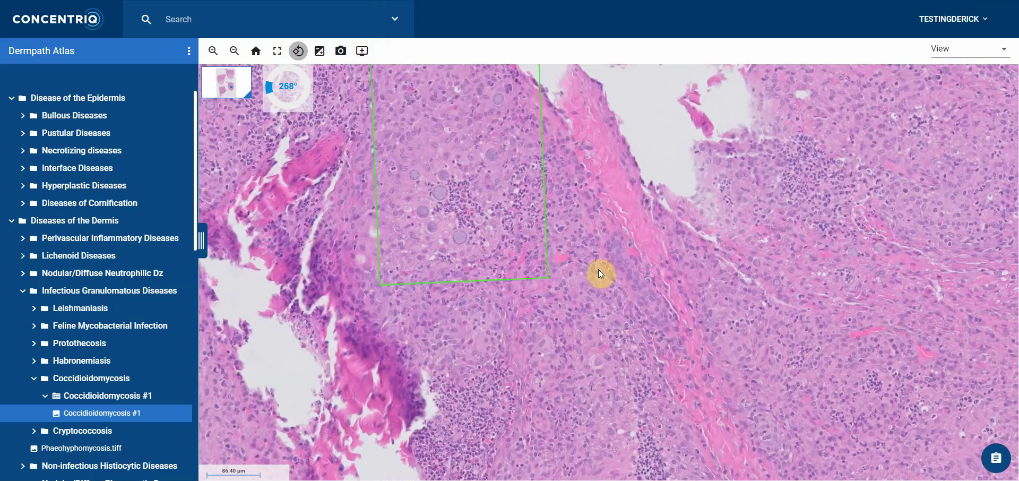
{"action": "left_click_drag", "start_coordinate": [598, 269], "coordinate": [733, 320]}
{"action": "left_click_drag", "start_coordinate": [413, 281], "coordinate": [477, 272]}
{"action": "scroll", "coordinate": [466, 263], "scroll_direction": "up", "scroll_amount": 3}
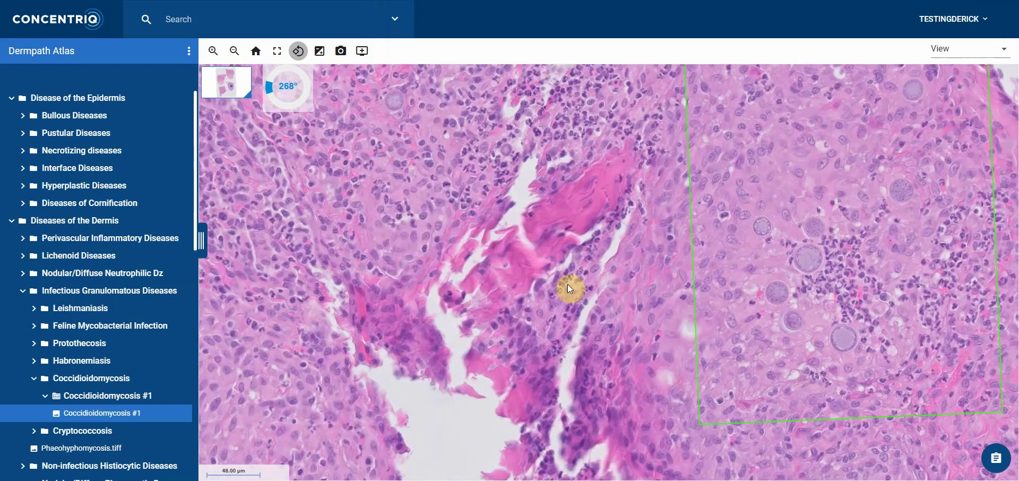
{"action": "left_click_drag", "start_coordinate": [569, 285], "coordinate": [422, 202]}
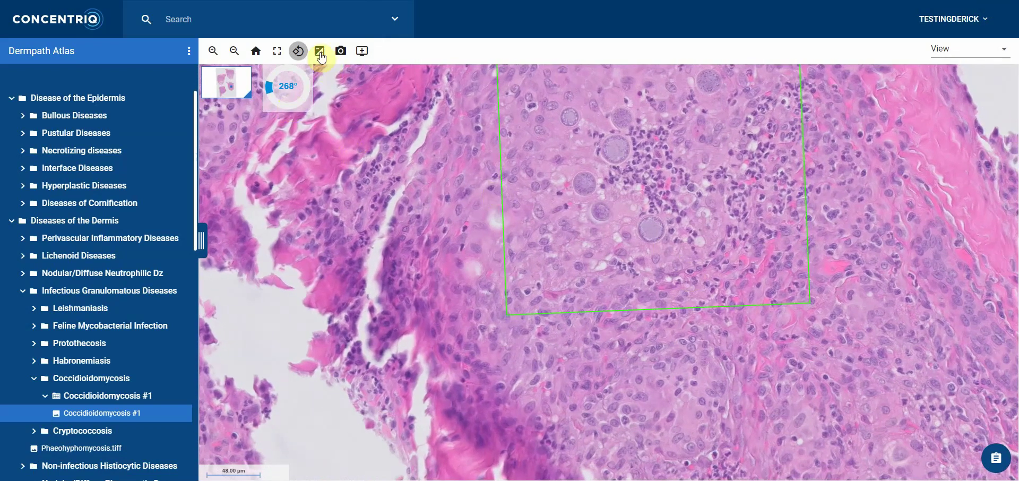
Add a second viewer and load the Protothecosis #1 slide in it beside the Coccidioidomycosis #1 slide.
{"action": "left_click", "coordinate": [363, 52]}
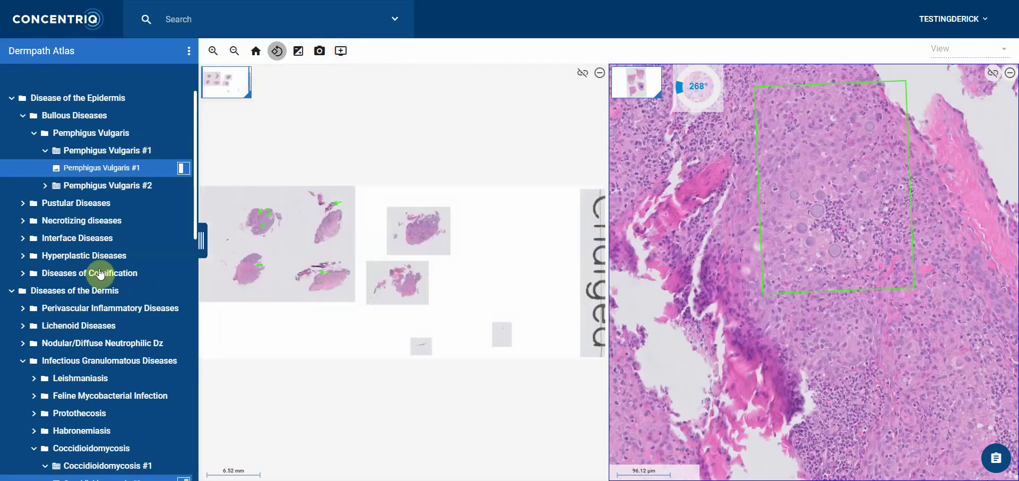
{"action": "scroll", "coordinate": [95, 258], "scroll_direction": "down", "scroll_amount": 5}
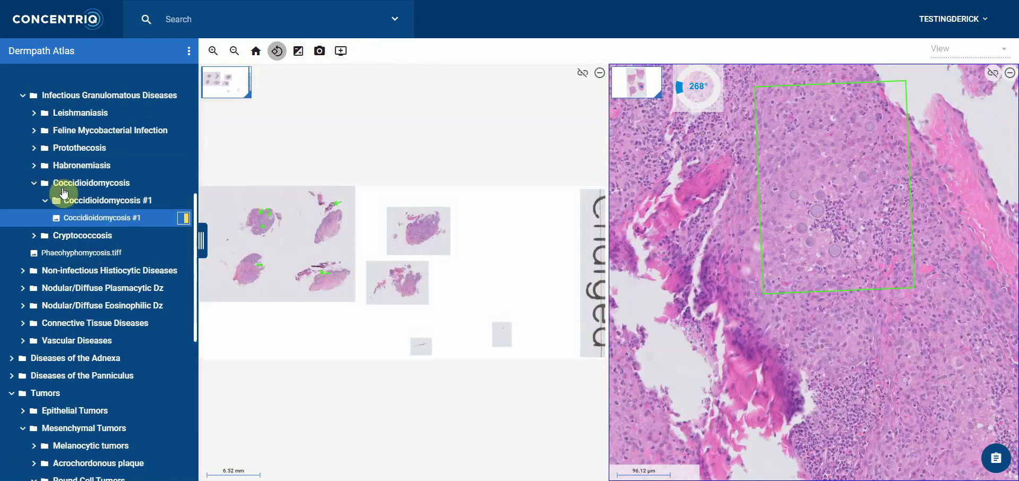
{"action": "left_click", "coordinate": [499, 236]}
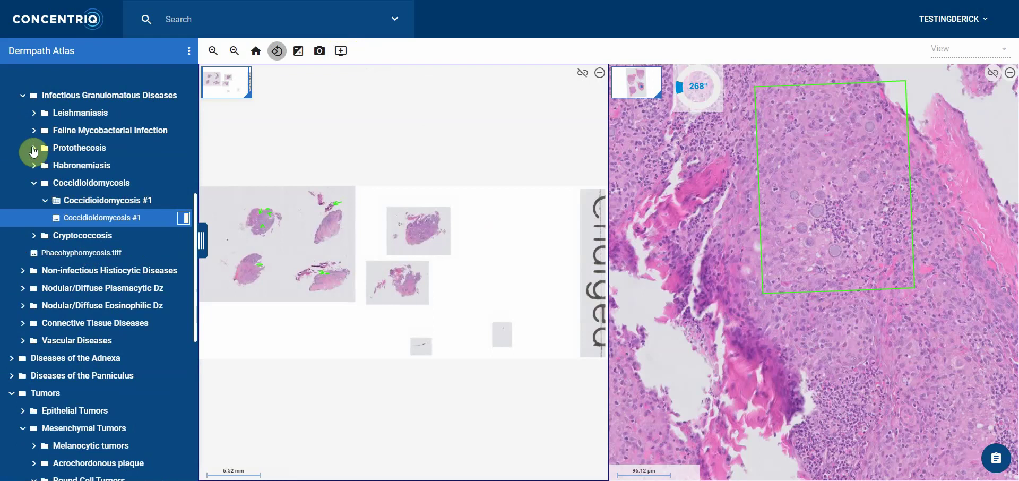
{"action": "left_click", "coordinate": [34, 149]}
{"action": "left_click", "coordinate": [61, 168]}
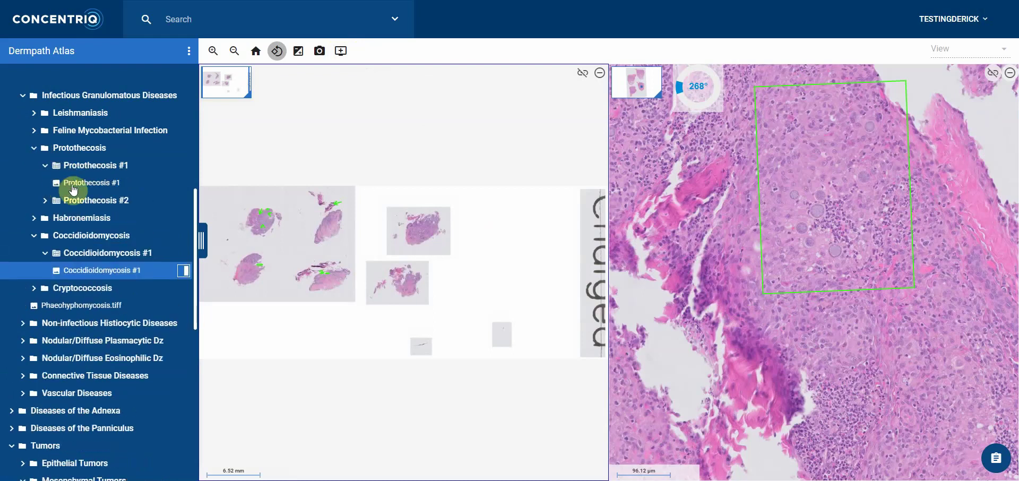
{"action": "left_click", "coordinate": [73, 188]}
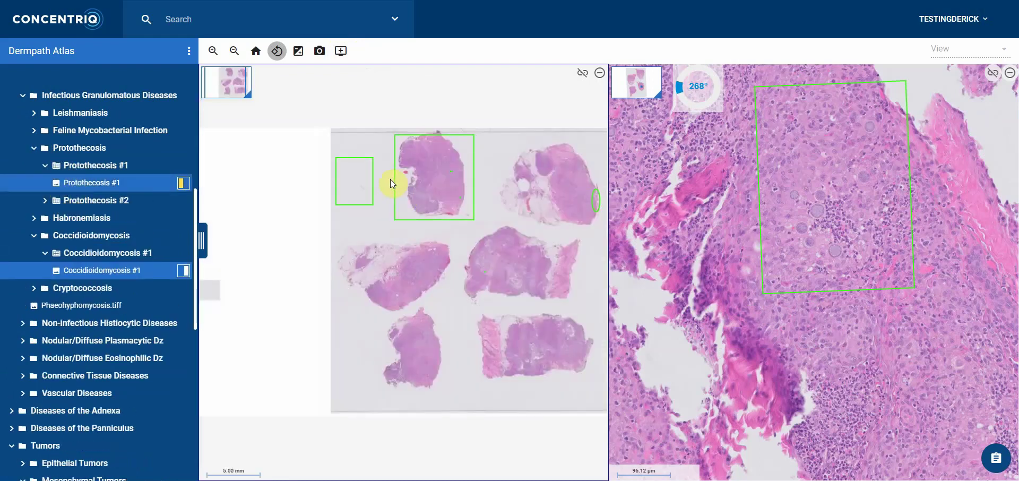
Magnify the boxed tissue section of the Protothecosis #1 slide to cellular detail.
{"action": "left_click", "coordinate": [444, 158]}
{"action": "scroll", "coordinate": [449, 183], "scroll_direction": "up", "scroll_amount": 10}
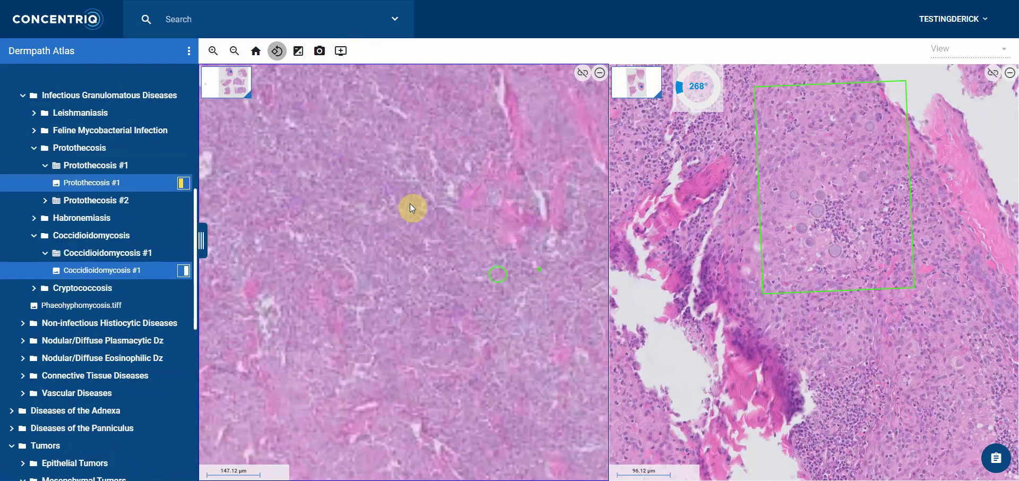
{"action": "left_click_drag", "start_coordinate": [400, 242], "coordinate": [531, 377]}
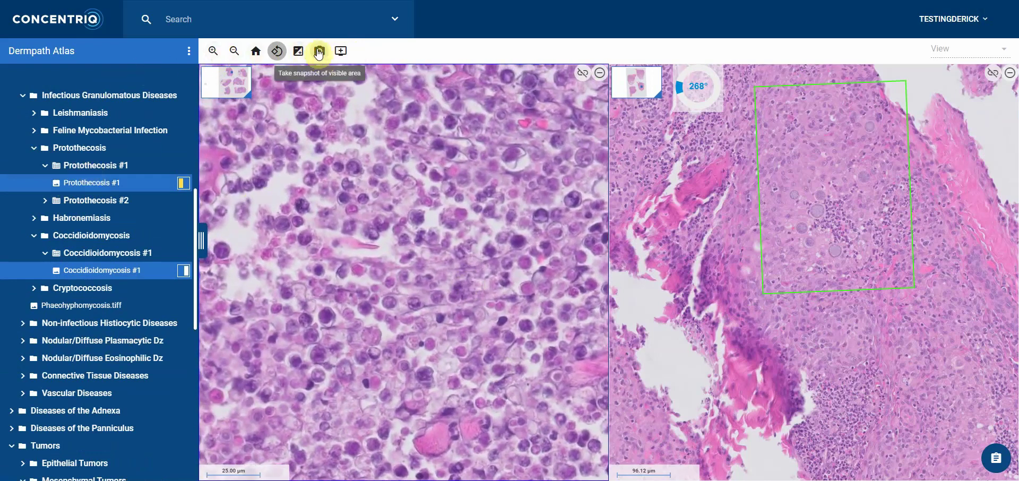
Add a third viewer and load the Feline Cryptococcosis #1 slide in it.
{"action": "left_click", "coordinate": [340, 50]}
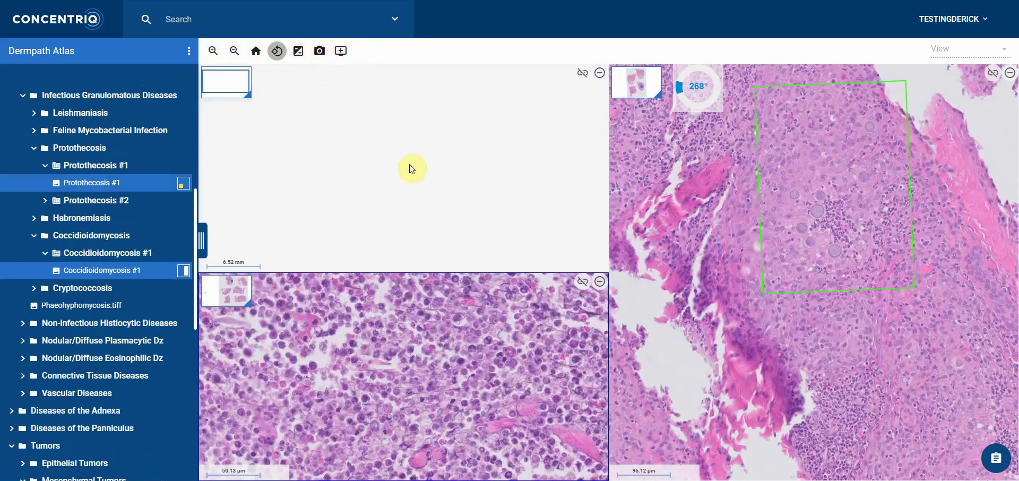
{"action": "scroll", "coordinate": [86, 279], "scroll_direction": "down", "scroll_amount": 1}
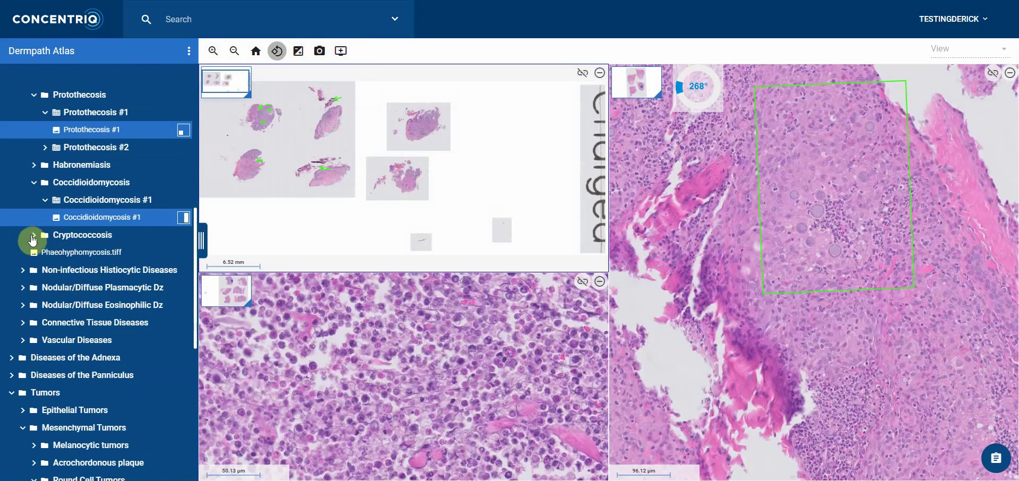
{"action": "left_click", "coordinate": [33, 236]}
{"action": "left_click", "coordinate": [55, 259]}
{"action": "left_click", "coordinate": [172, 272]}
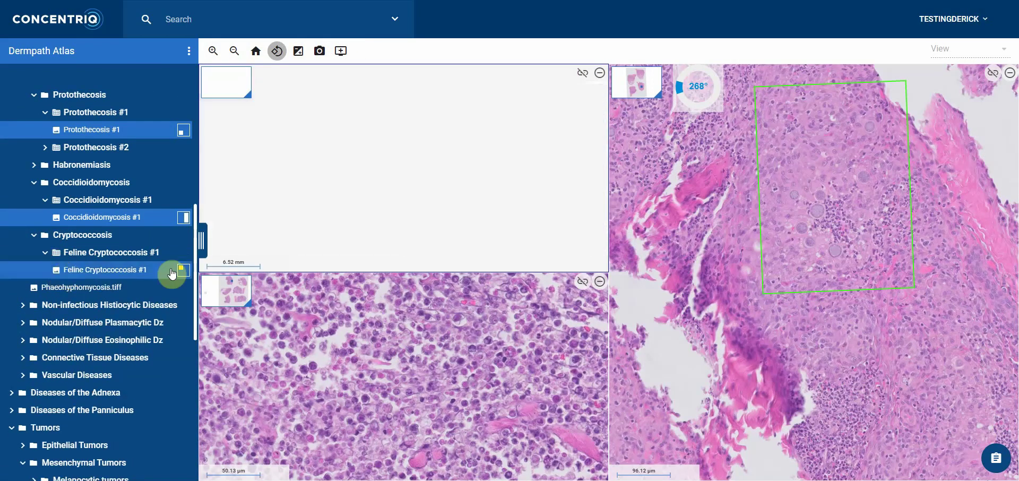
Examine the Feline Cryptococcosis #1 tissue sections and magnify the annotated rectangle with the yeast organisms to cellular detail.
{"action": "scroll", "coordinate": [477, 157], "scroll_direction": "up", "scroll_amount": 3}
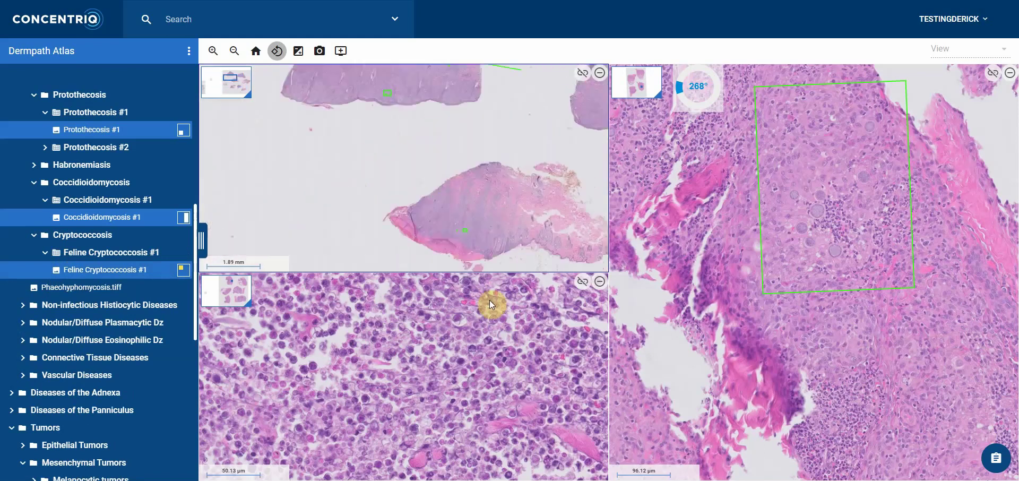
{"action": "scroll", "coordinate": [428, 154], "scroll_direction": "up", "scroll_amount": 10}
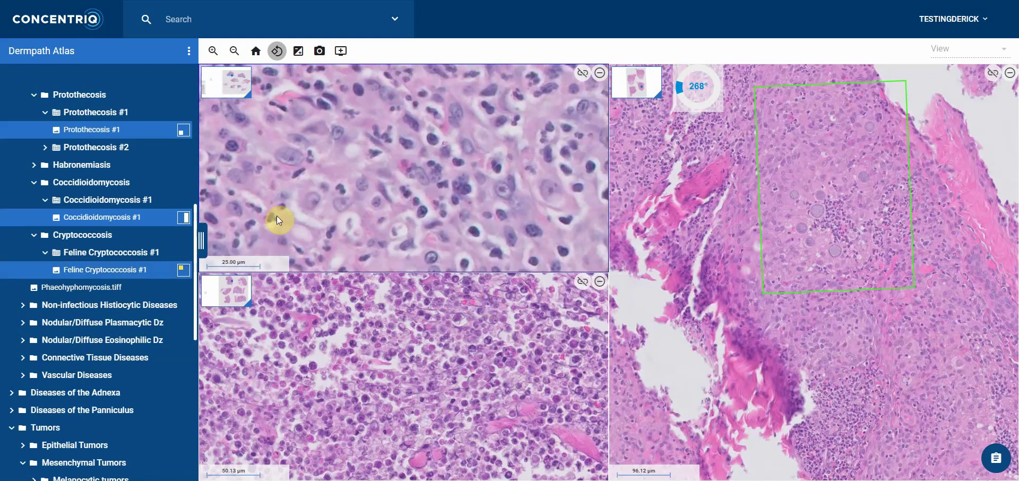
{"action": "scroll", "coordinate": [454, 155], "scroll_direction": "down", "scroll_amount": 3}
{"action": "scroll", "coordinate": [389, 221], "scroll_direction": "down", "scroll_amount": 3}
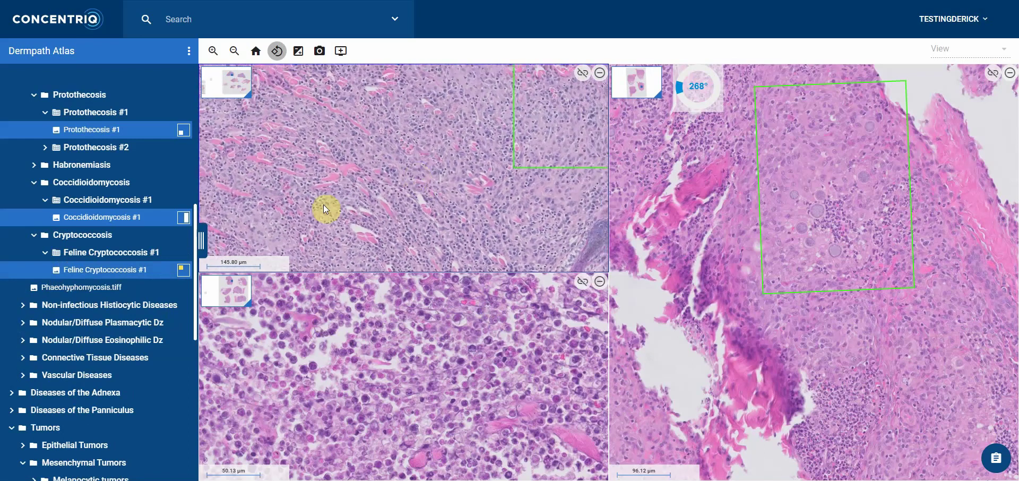
{"action": "mouse_move", "coordinate": [439, 178]}
{"action": "left_mouse_down"}
{"action": "mouse_move", "coordinate": [223, 160]}
{"action": "mouse_move", "coordinate": [401, 164]}
{"action": "mouse_move", "coordinate": [235, 92]}
{"action": "left_mouse_up"}
{"action": "scroll", "coordinate": [257, 107], "scroll_direction": "down", "scroll_amount": 10}
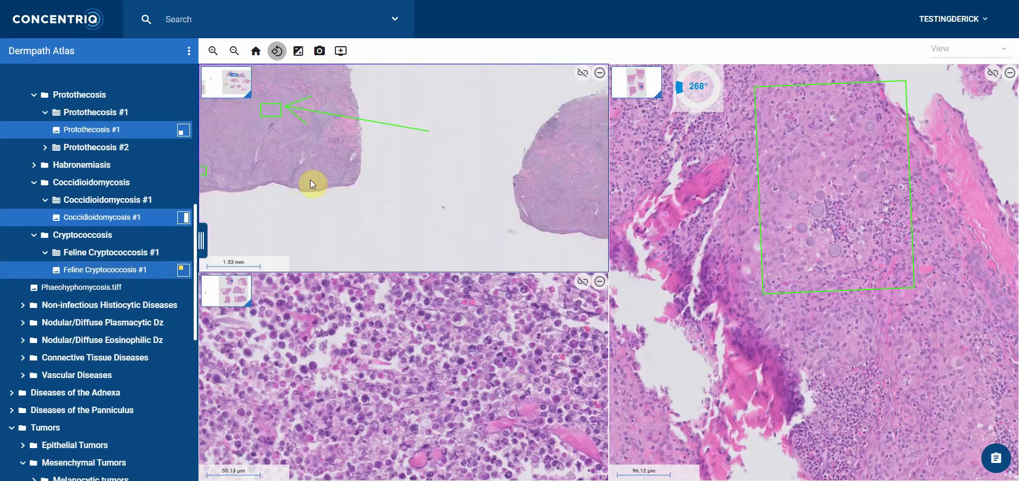
{"action": "scroll", "coordinate": [334, 223], "scroll_direction": "up", "scroll_amount": 2}
{"action": "scroll", "coordinate": [390, 181], "scroll_direction": "up", "scroll_amount": 6}
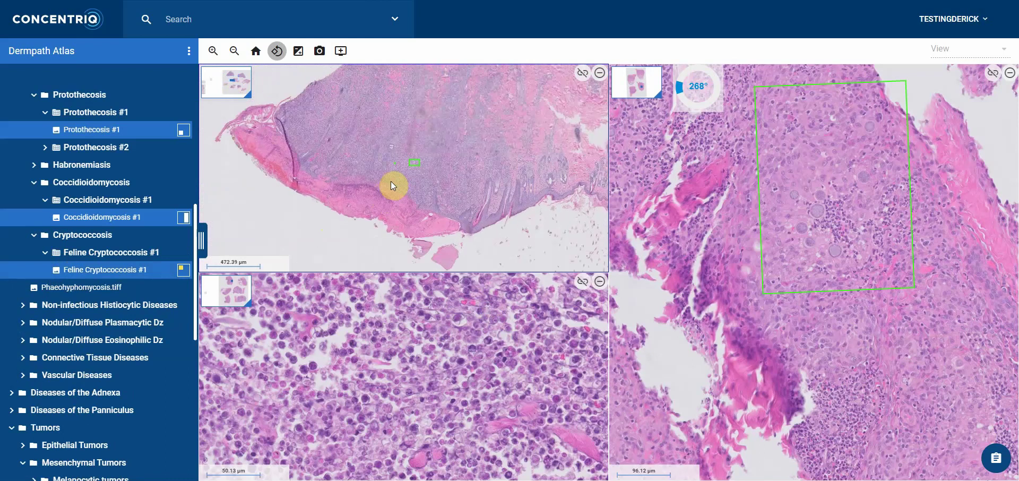
{"action": "scroll", "coordinate": [415, 190], "scroll_direction": "up", "scroll_amount": 3}
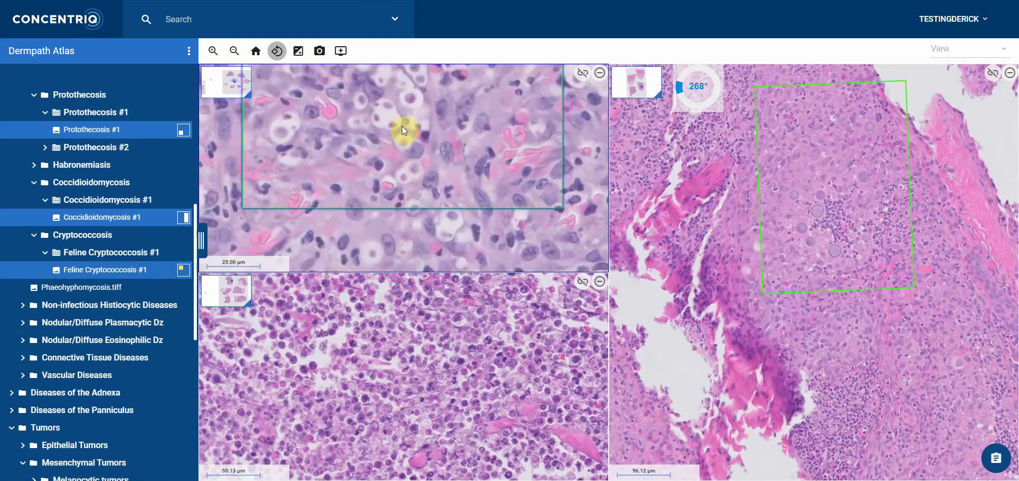
{"action": "mouse_move", "coordinate": [359, 135]}
{"action": "left_click_drag", "start_coordinate": [517, 125], "coordinate": [508, 144]}
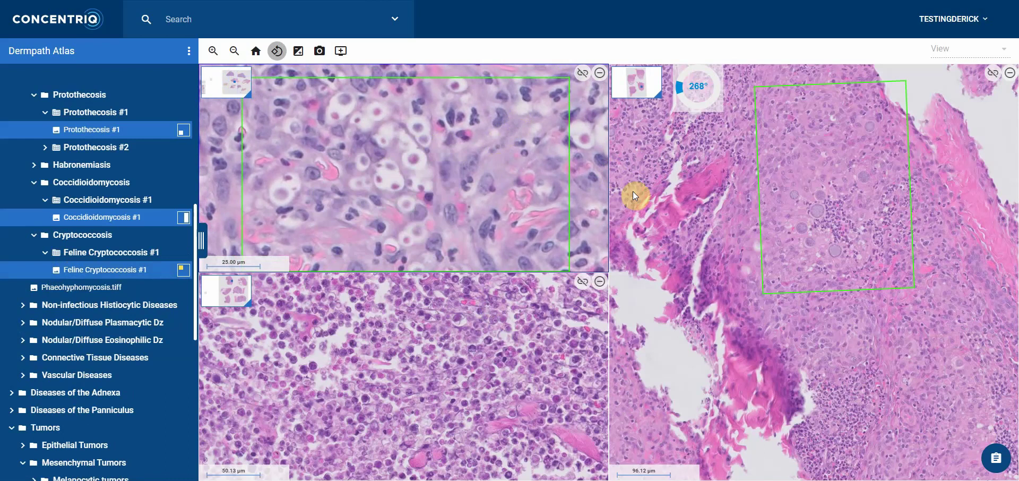
Compare the organisms across the open slides, read the annotation on identifying Cryptococcus, and return both examined slides to lower magnification.
{"action": "scroll", "coordinate": [801, 250], "scroll_direction": "up", "scroll_amount": 4}
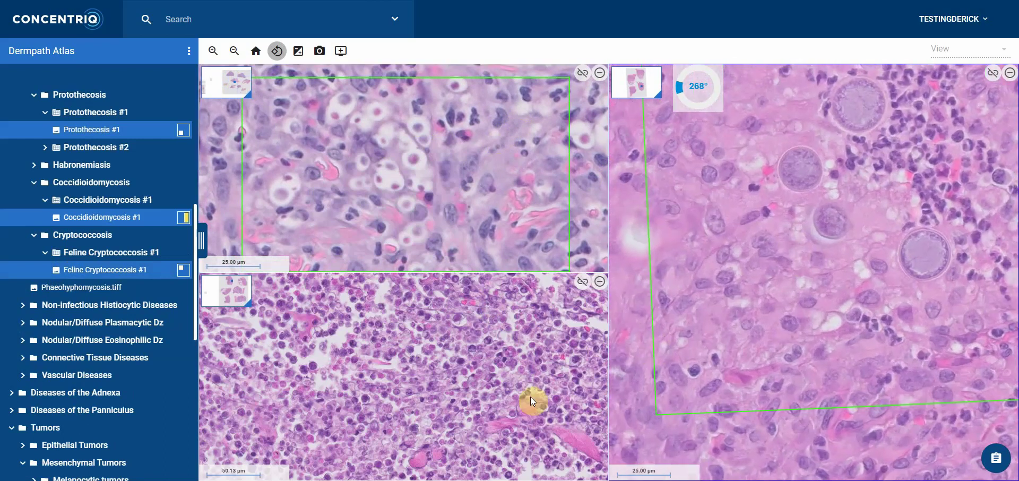
{"action": "mouse_move", "coordinate": [357, 139]}
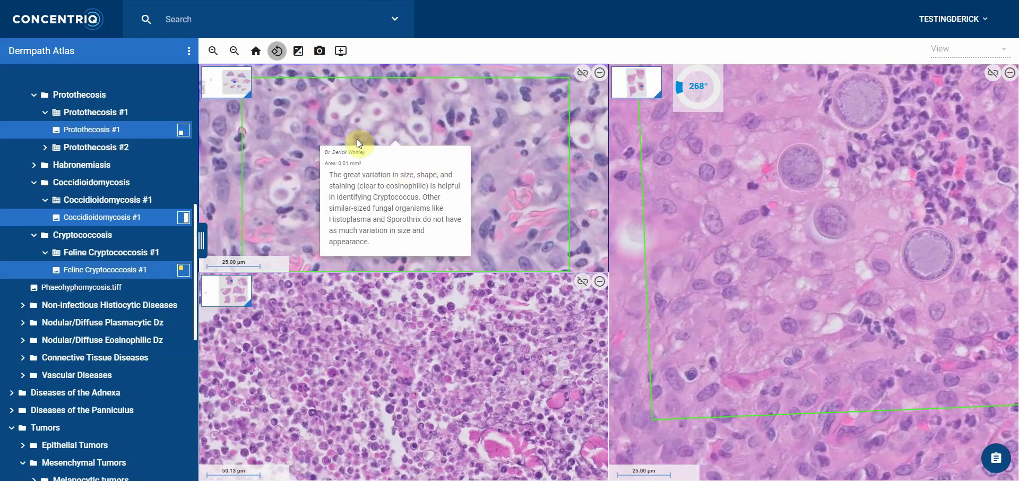
{"action": "mouse_move", "coordinate": [202, 144]}
{"action": "left_mouse_down"}
{"action": "mouse_move", "coordinate": [375, 107]}
{"action": "mouse_move", "coordinate": [298, 118]}
{"action": "left_mouse_up"}
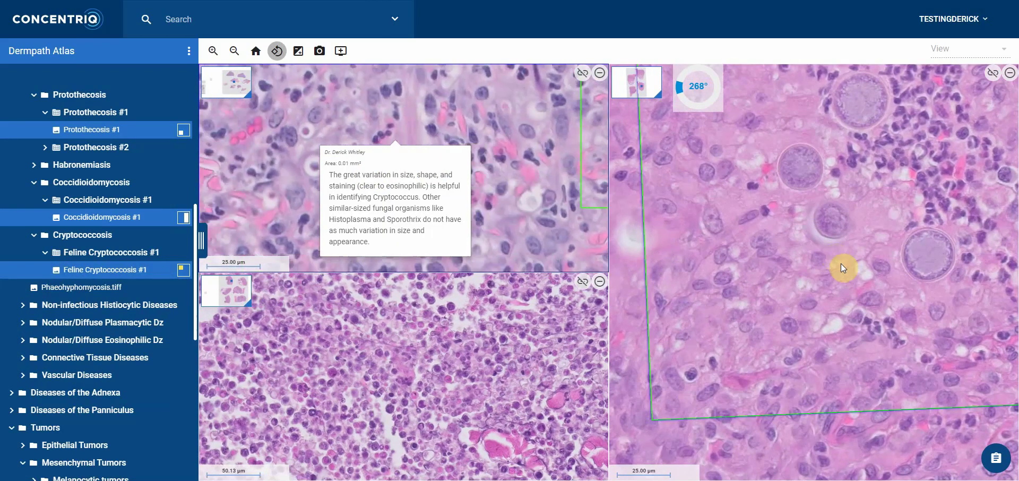
{"action": "left_click_drag", "start_coordinate": [844, 266], "coordinate": [776, 226]}
{"action": "scroll", "coordinate": [774, 205], "scroll_direction": "down", "scroll_amount": 2}
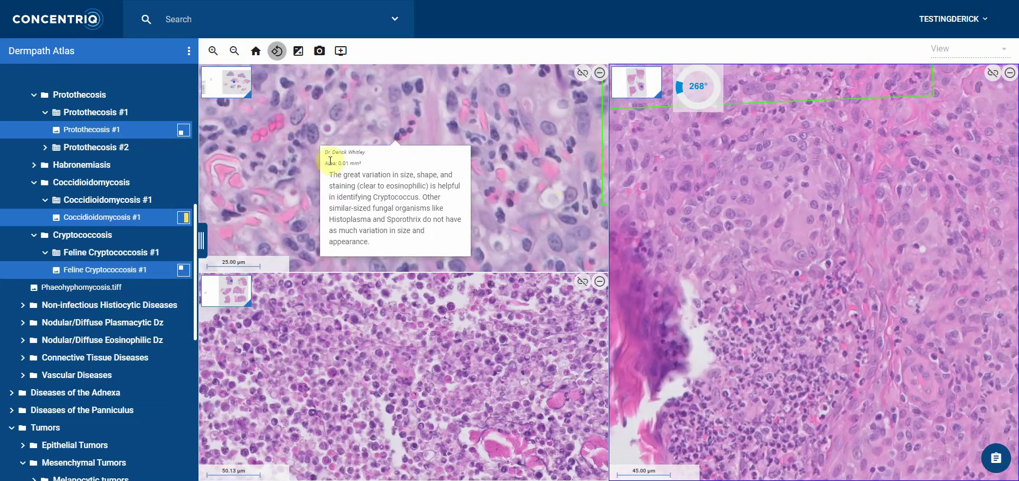
{"action": "scroll", "coordinate": [323, 161], "scroll_direction": "down", "scroll_amount": 3}
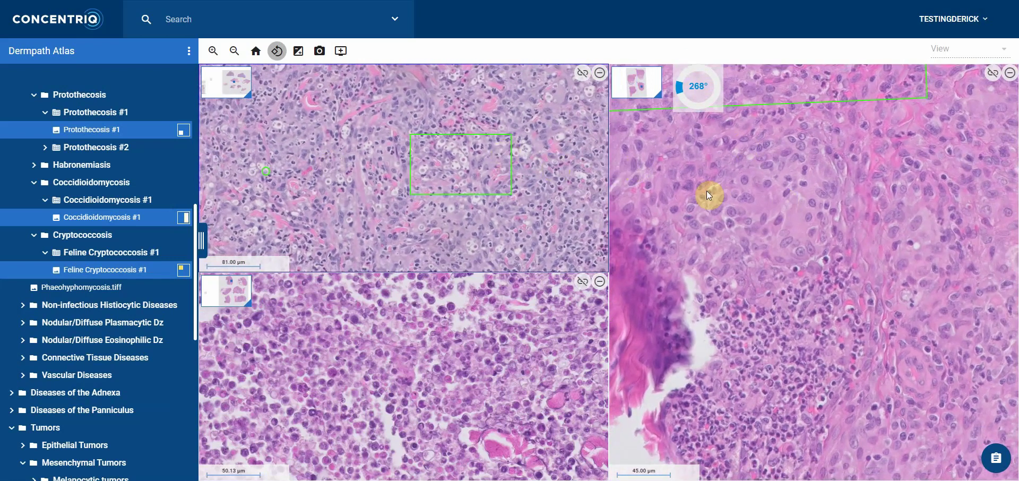
Search the atlas for "hamartoma" and expand the matching Epithelial Tumors folders down to the Fibroadnexal Hamartomas cases.
{"action": "left_click", "coordinate": [178, 29]}
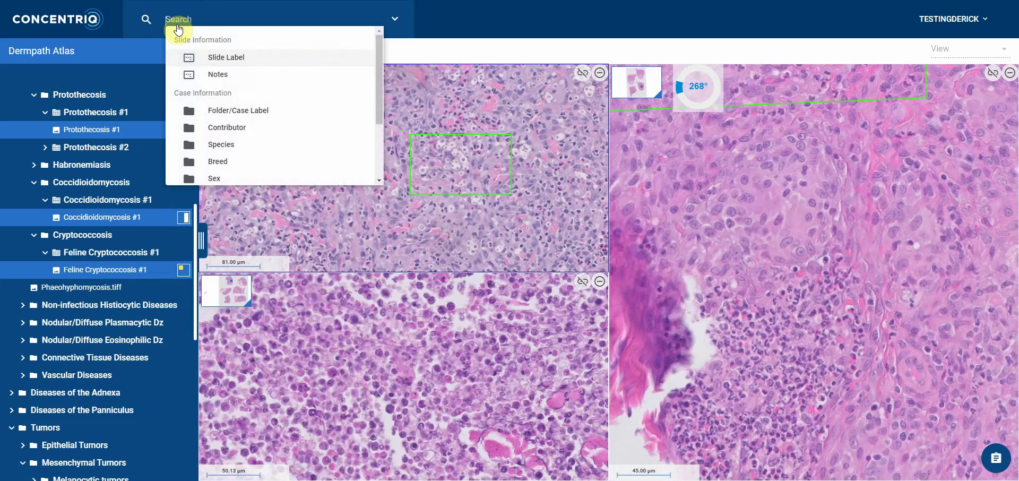
{"action": "type", "text": "hamartoma"}
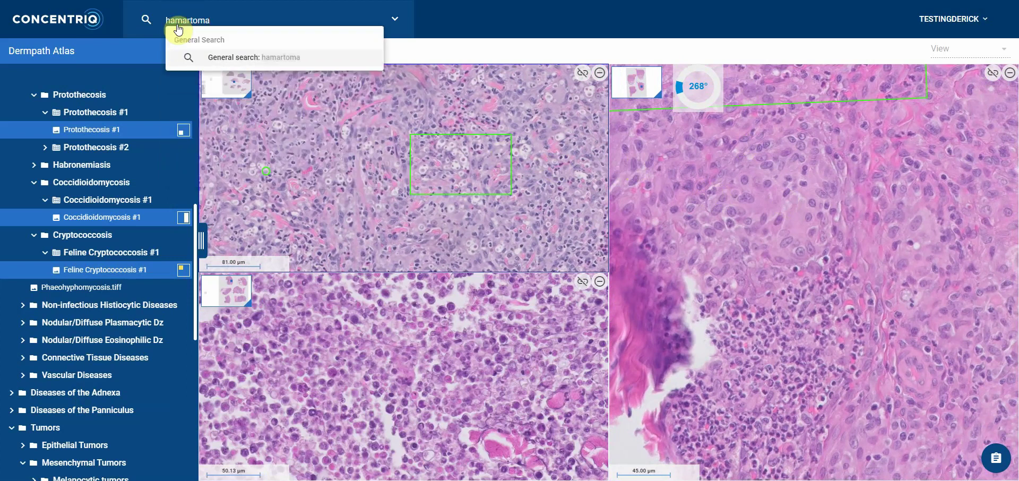
{"action": "key", "text": "Return"}
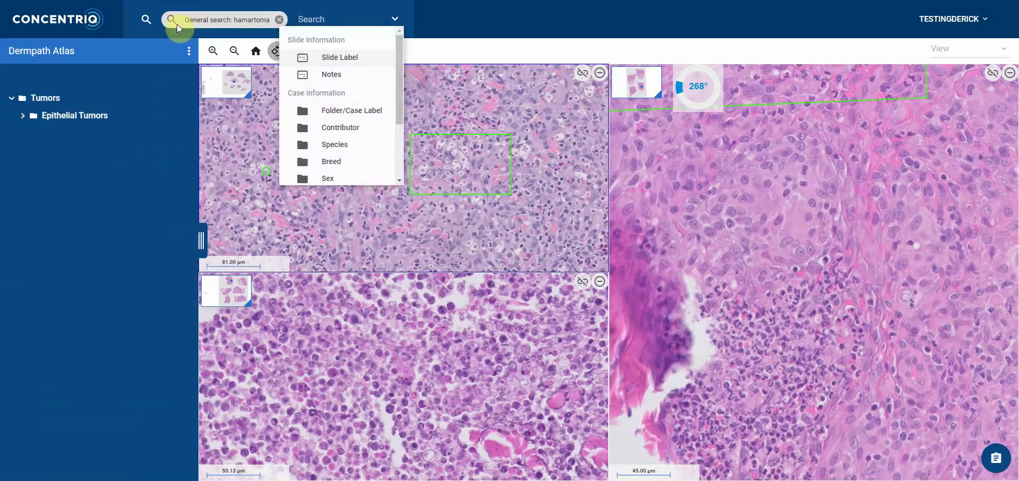
{"action": "left_click", "coordinate": [21, 118]}
{"action": "left_click", "coordinate": [40, 147]}
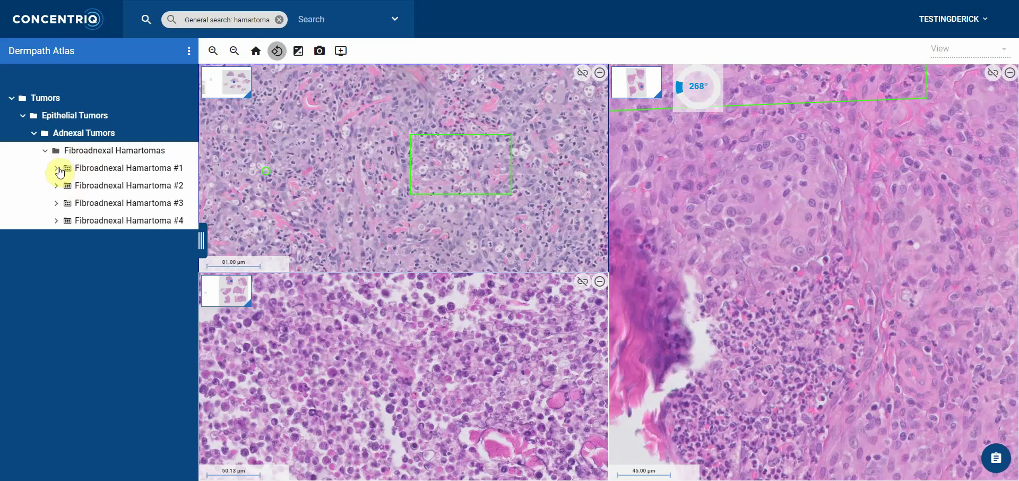
Load the Fibroadnexal Hamartoma #1 slide in the active viewer and close the other two viewers so it is shown alone.
{"action": "left_click", "coordinate": [57, 168]}
{"action": "left_click", "coordinate": [96, 187]}
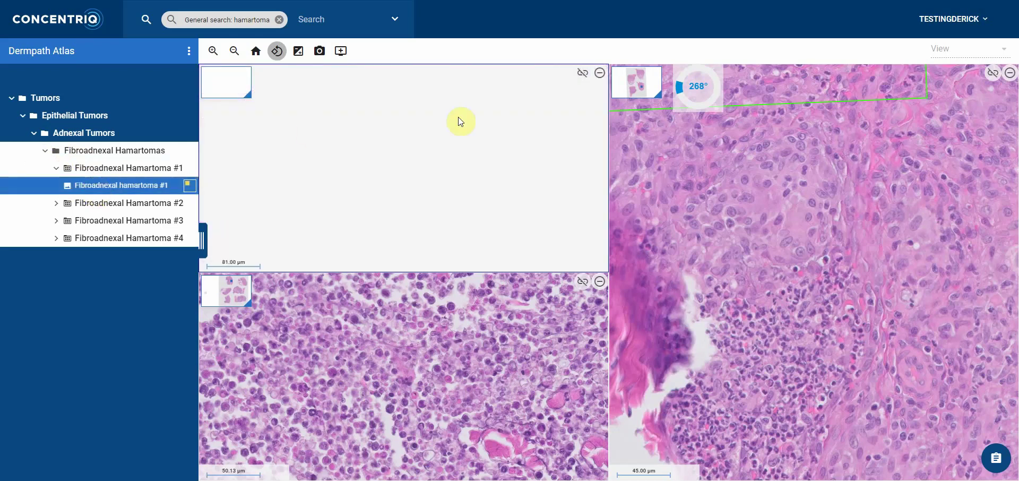
{"action": "left_click", "coordinate": [1009, 73]}
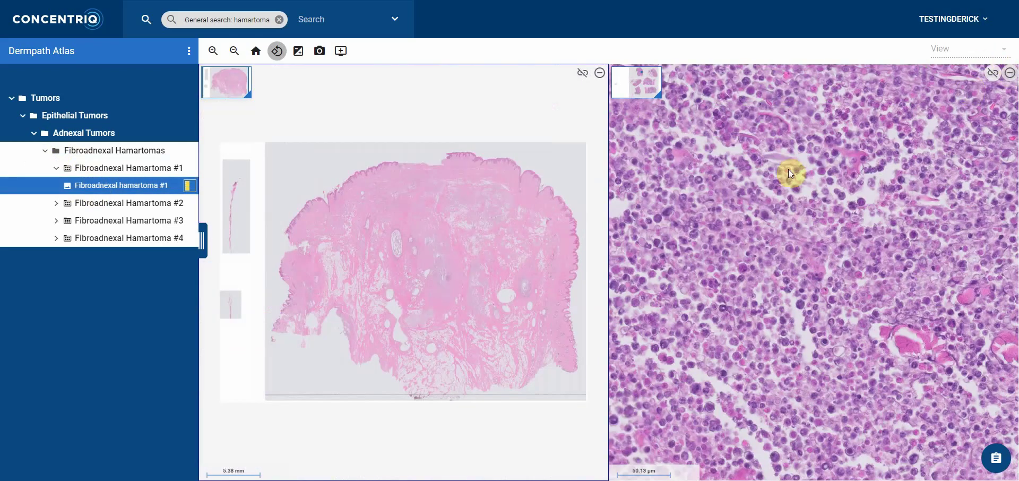
{"action": "left_click", "coordinate": [1010, 72]}
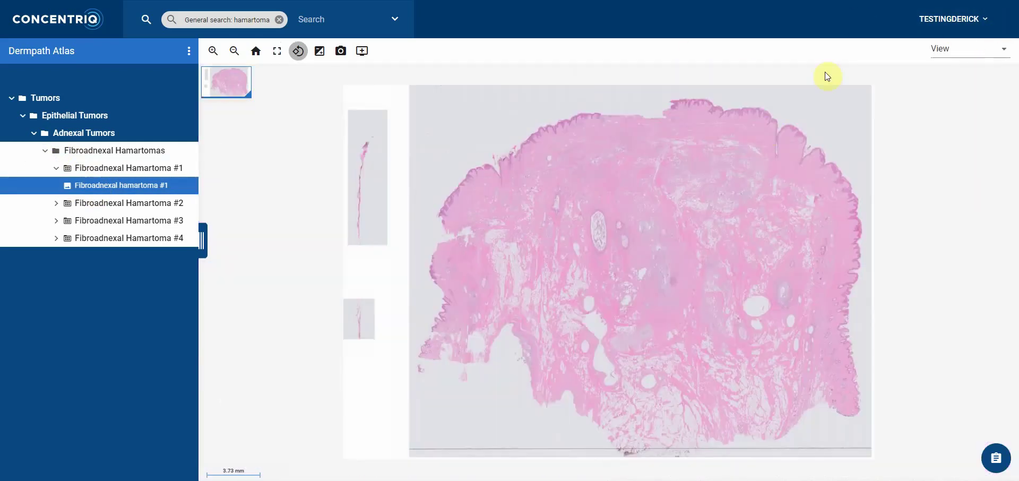
Expand the Fibroadnexal Hamartoma #2 case and open its slide in the single viewer.
{"action": "left_click", "coordinate": [58, 204]}
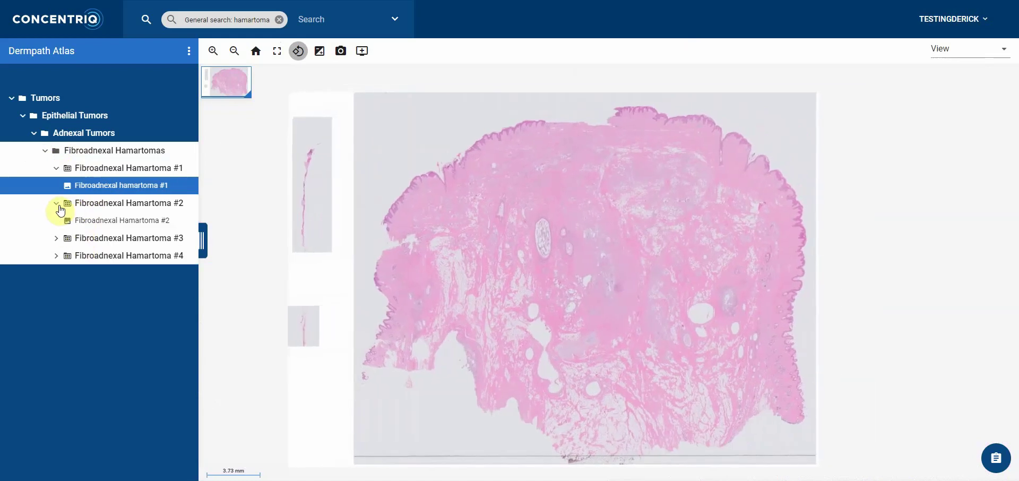
{"action": "left_click", "coordinate": [79, 223]}
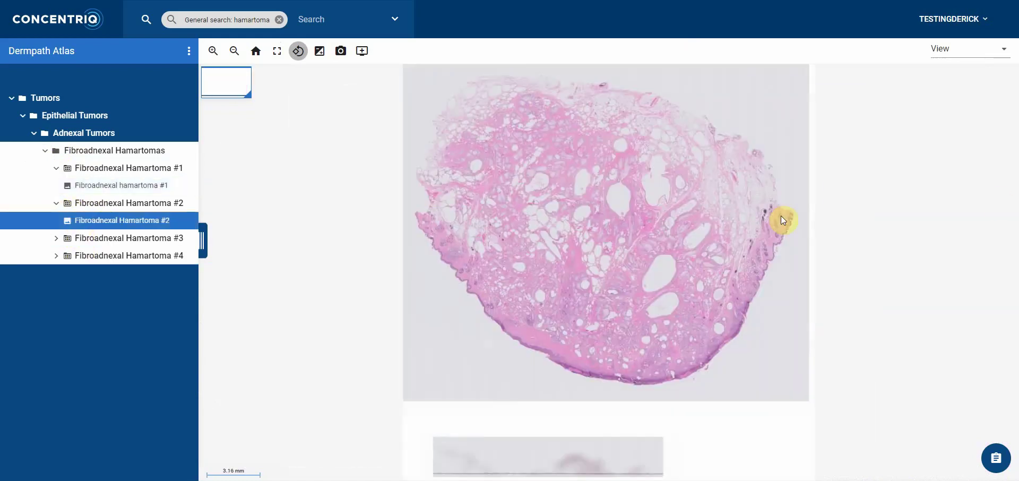